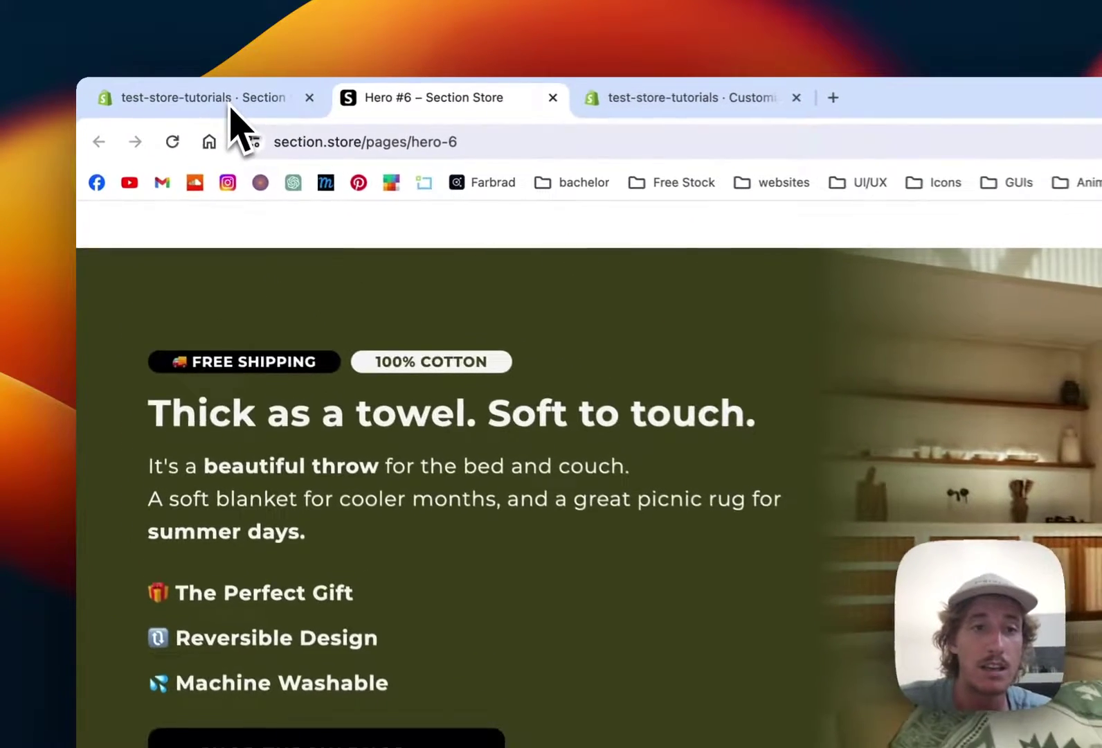
Switch to the admin's Section Store app and browse the Newest Releases, which list Hero #6 at $9
{"action": "left_click", "coordinate": [174, 92]}
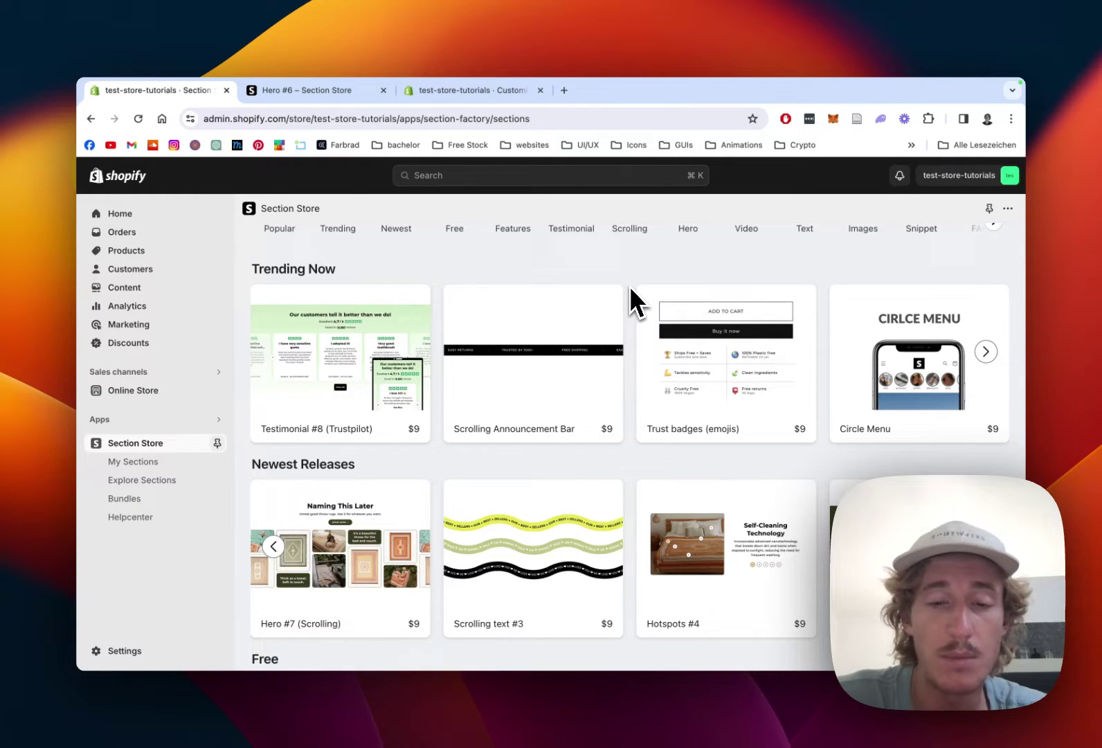
{"action": "scroll", "coordinate": [630, 285], "scroll_direction": "down", "scroll_amount": 1}
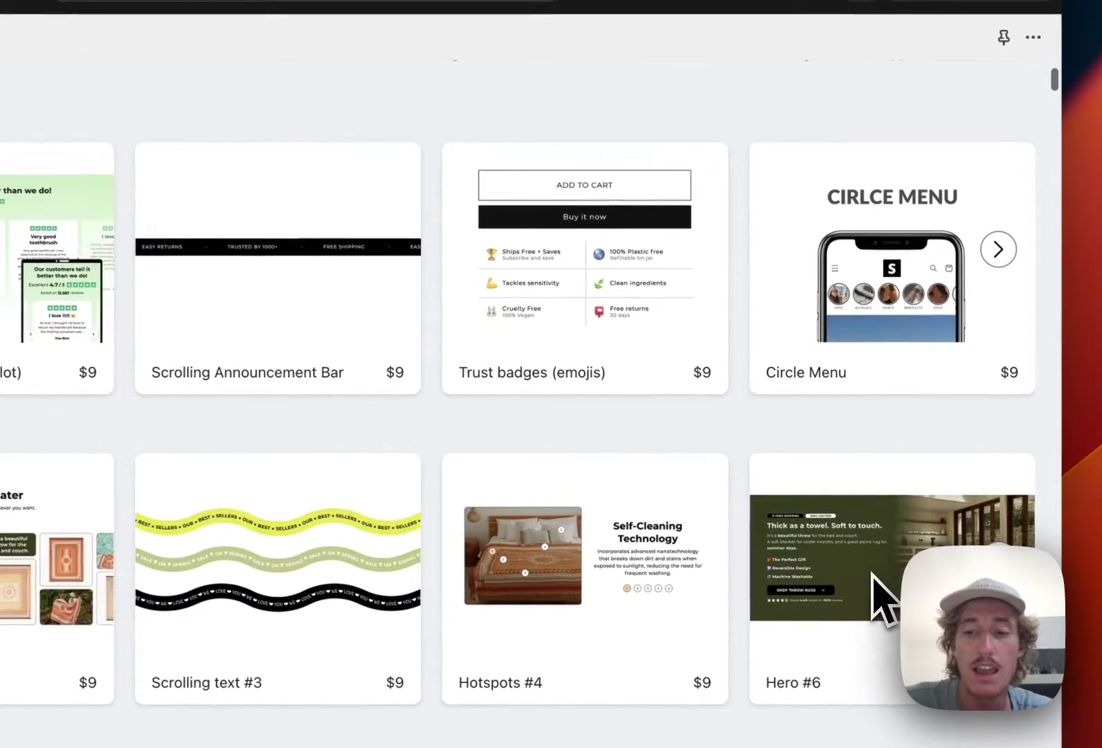
Open Hero #6's details and review its $9 price and customization feature list
{"action": "left_click", "coordinate": [908, 553]}
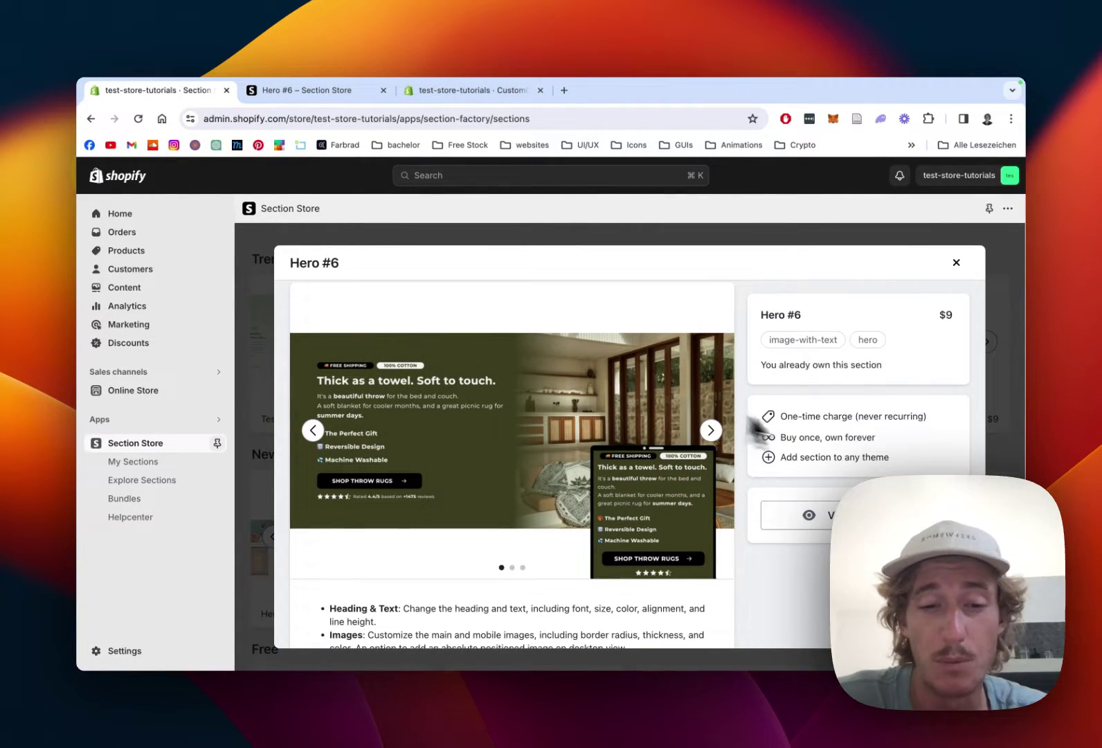
{"action": "scroll", "coordinate": [545, 371], "scroll_direction": "down", "scroll_amount": 2}
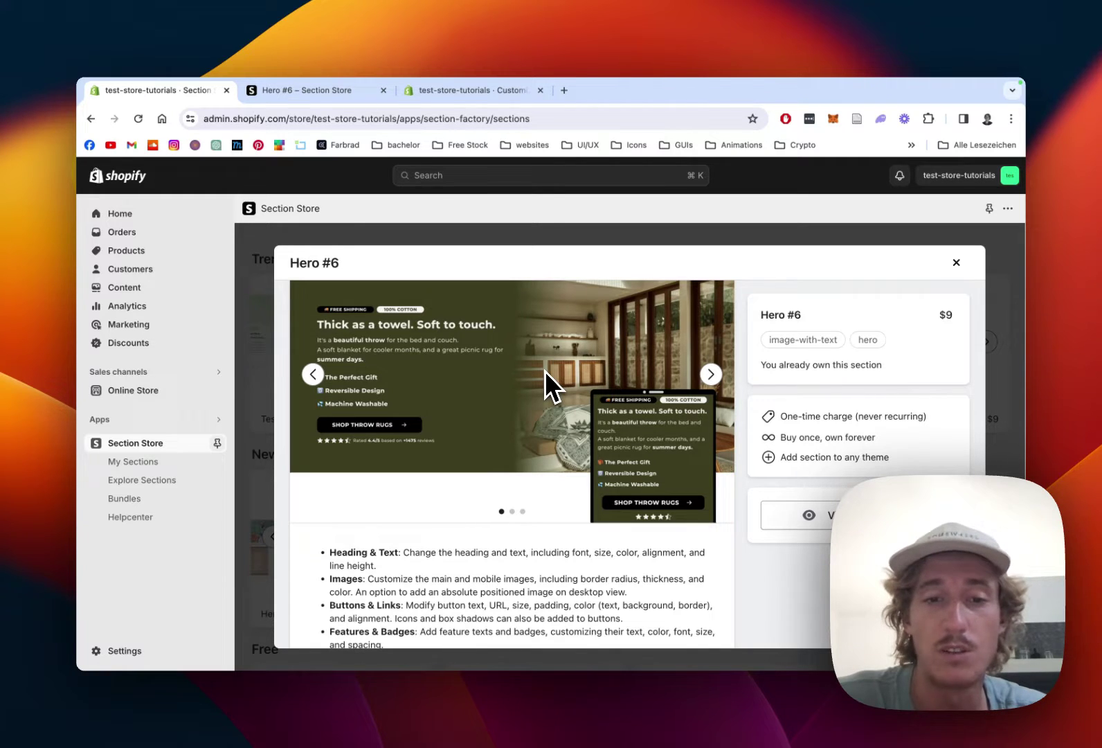
{"action": "scroll", "coordinate": [578, 364], "scroll_direction": "down", "scroll_amount": 3}
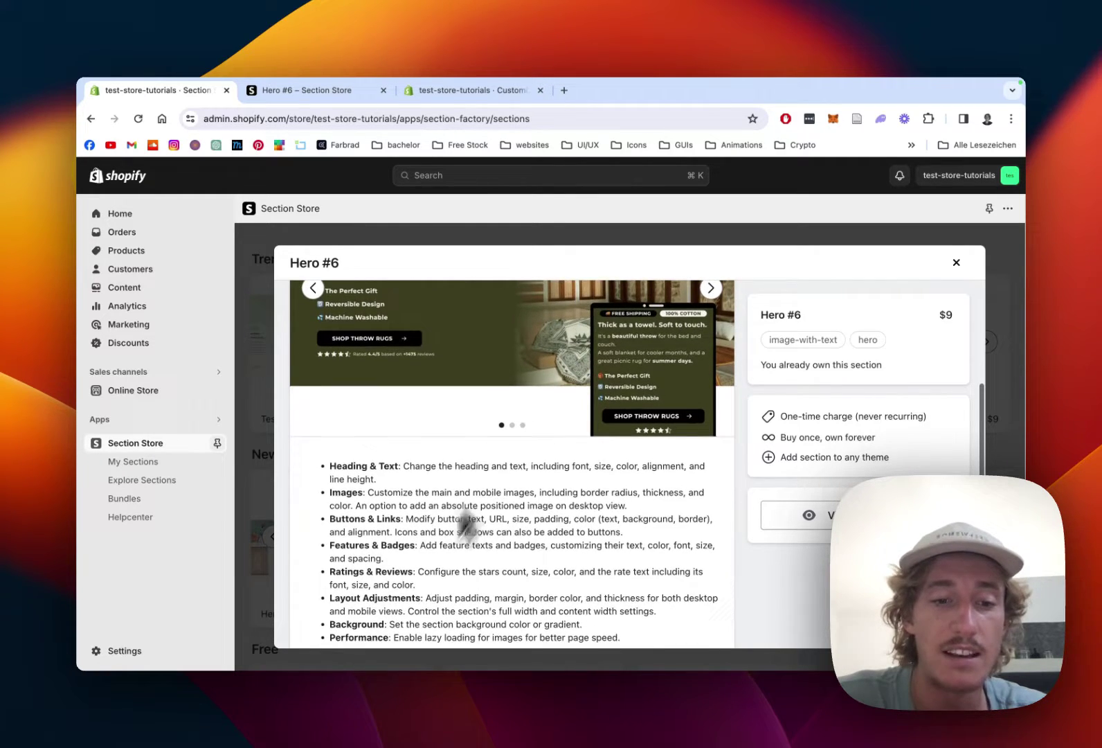
{"action": "scroll", "coordinate": [443, 524], "scroll_direction": "down", "scroll_amount": 2}
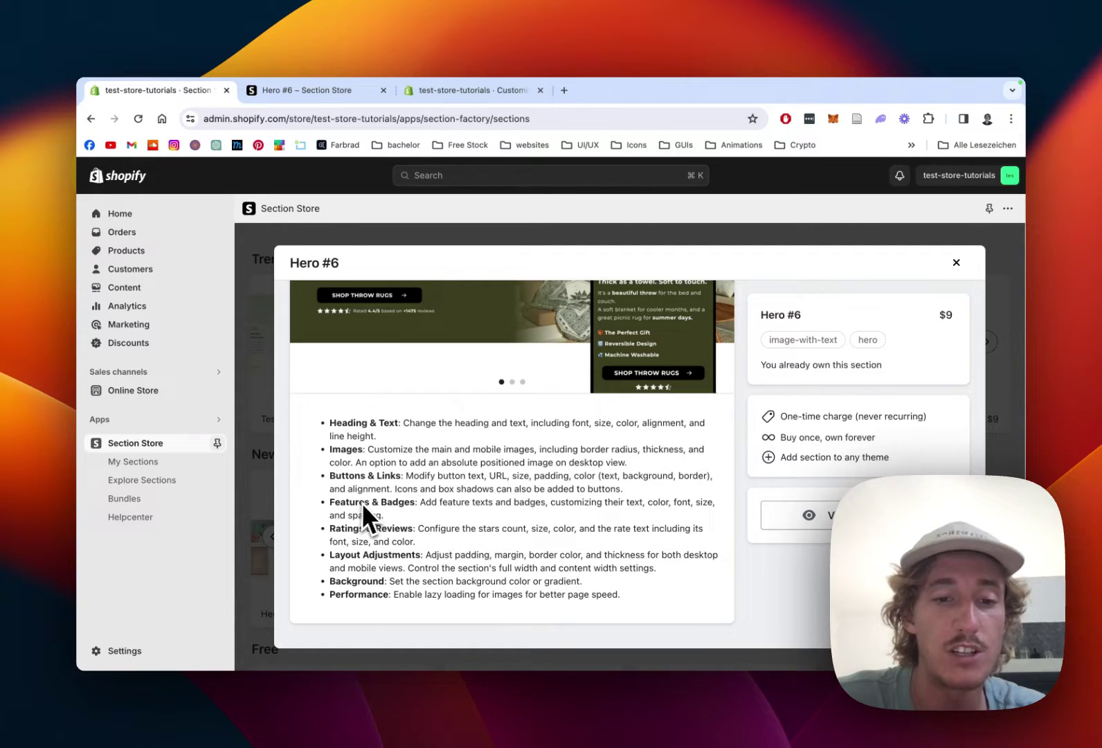
{"action": "scroll", "coordinate": [432, 530], "scroll_direction": "up", "scroll_amount": 5}
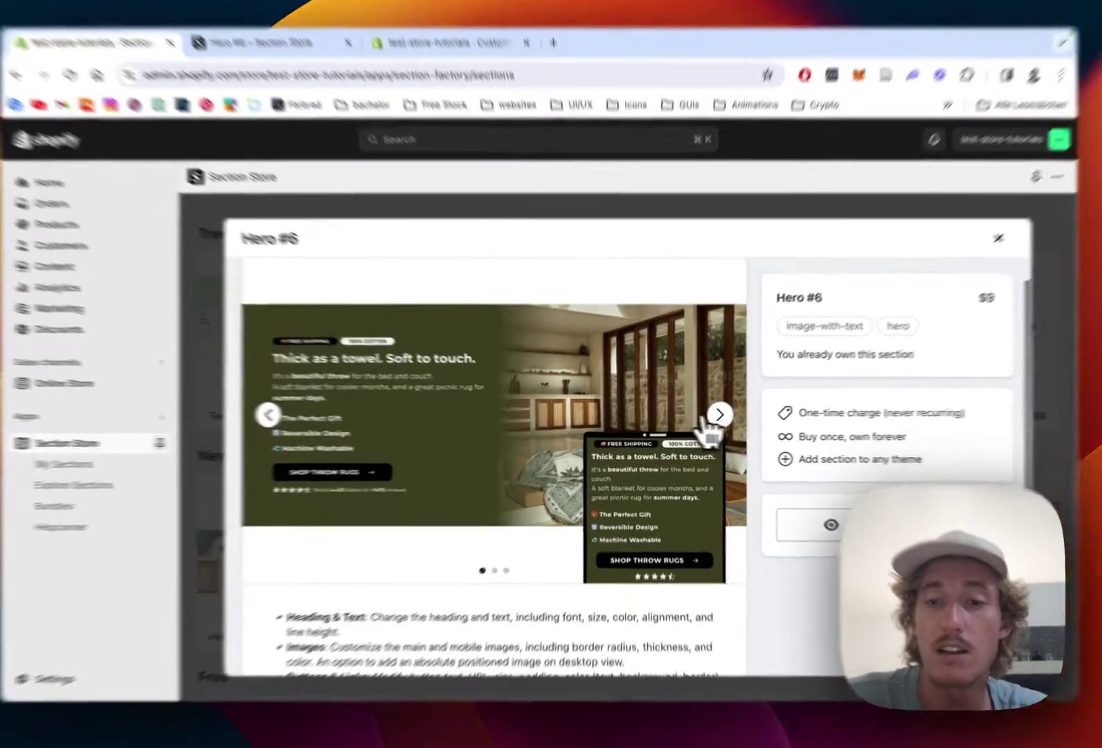
Flip through Hero #6's example designs, ending on the Thick as a towel slide
{"action": "left_click", "coordinate": [720, 414]}
{"action": "left_click", "coordinate": [720, 414]}
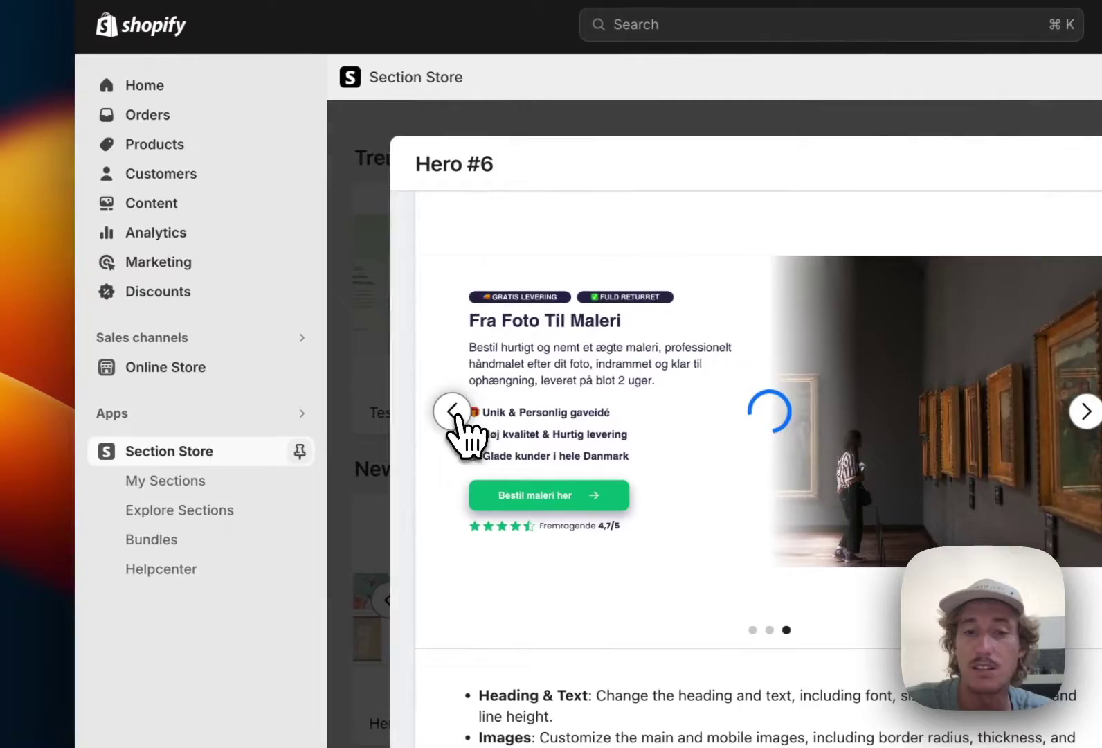
{"action": "left_click", "coordinate": [116, 405]}
{"action": "left_click", "coordinate": [453, 411]}
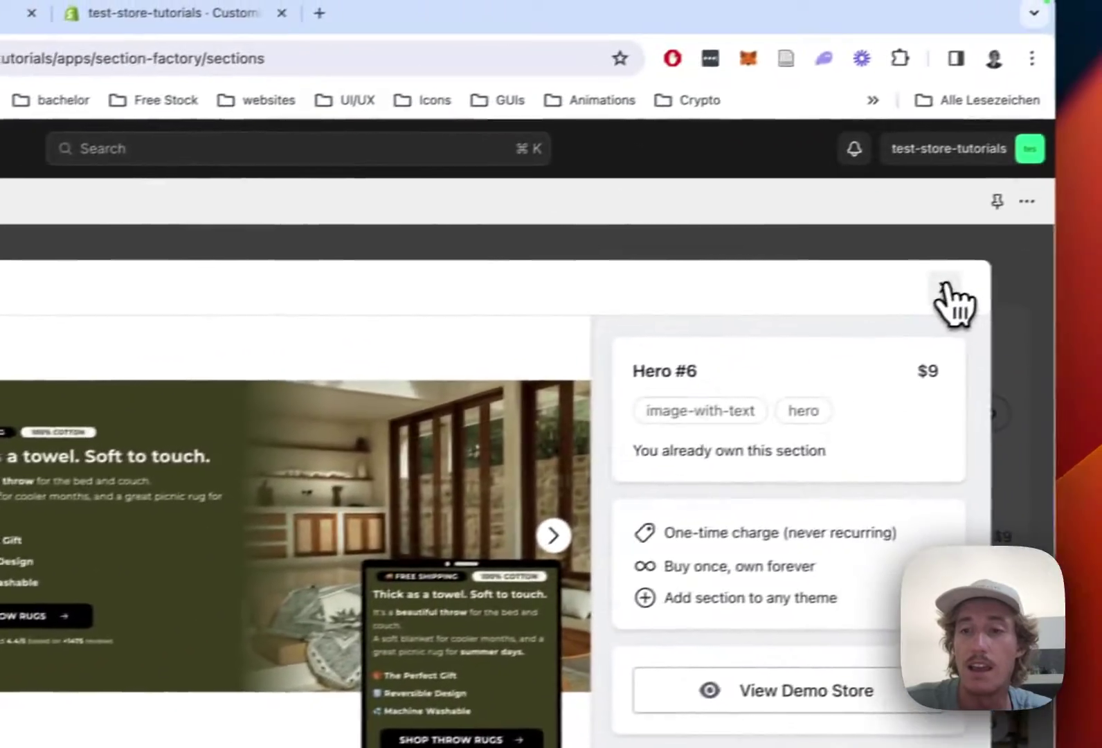
Close the Hero #6 details and open My Sections to list the owned sections
{"action": "left_click", "coordinate": [954, 301]}
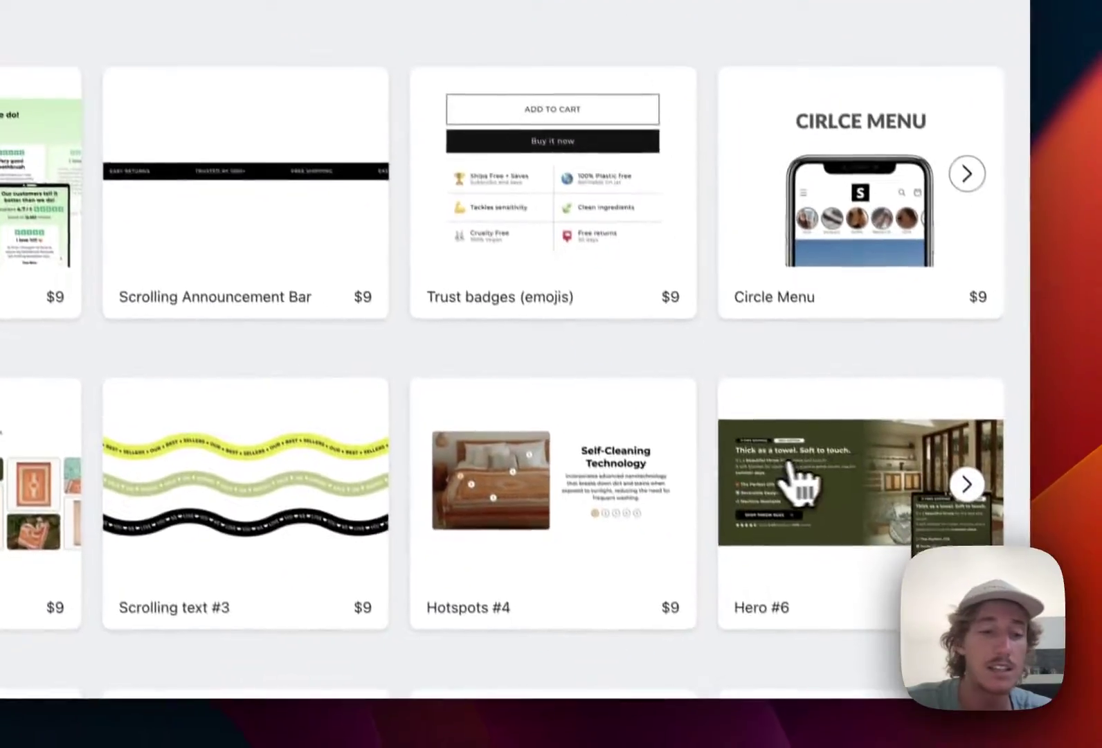
{"action": "left_click", "coordinate": [177, 386]}
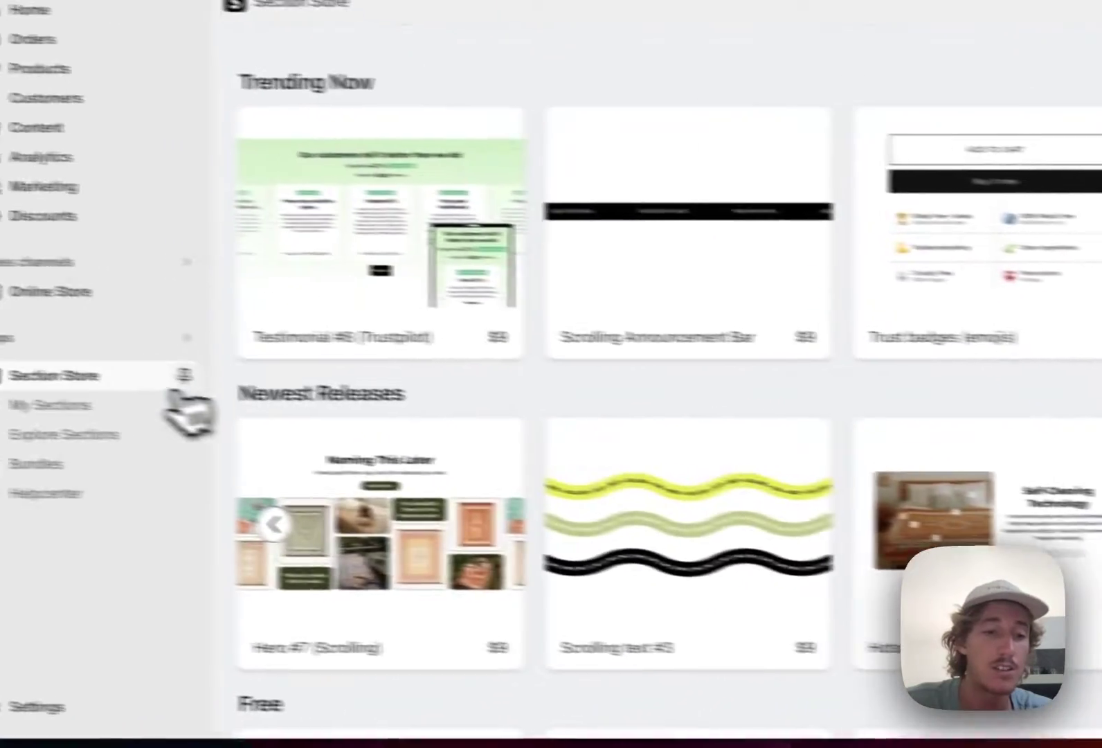
{"action": "left_click", "coordinate": [215, 416]}
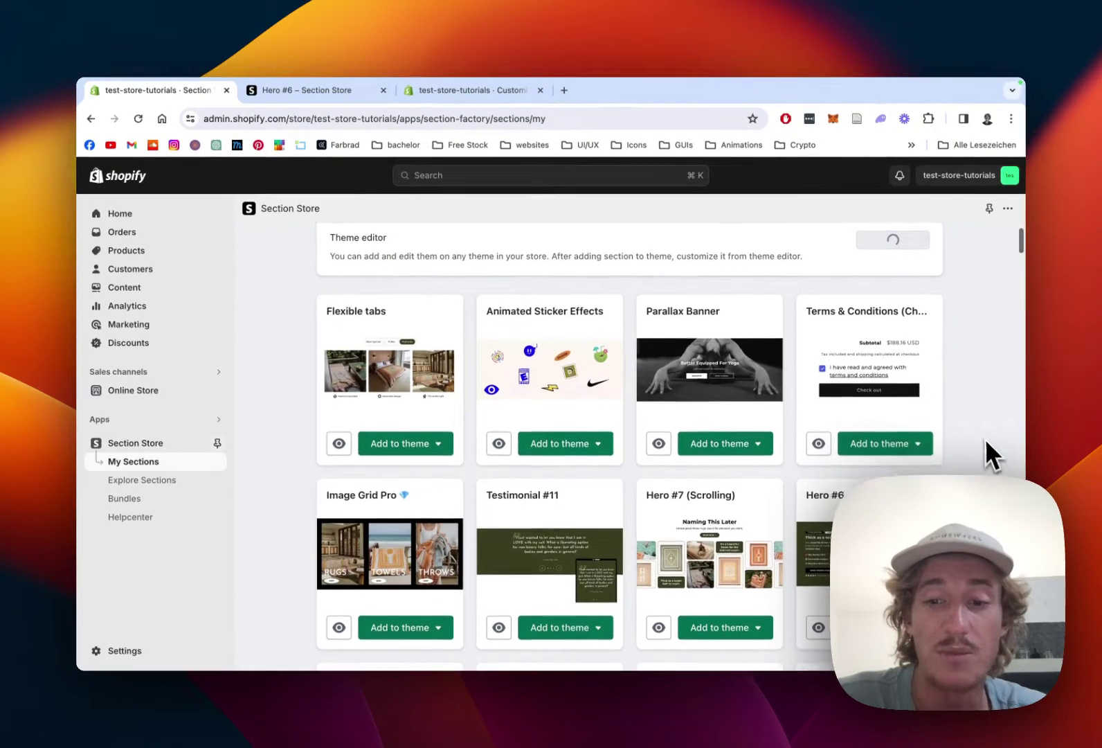
{"action": "scroll", "coordinate": [986, 453], "scroll_direction": "down", "scroll_amount": 1}
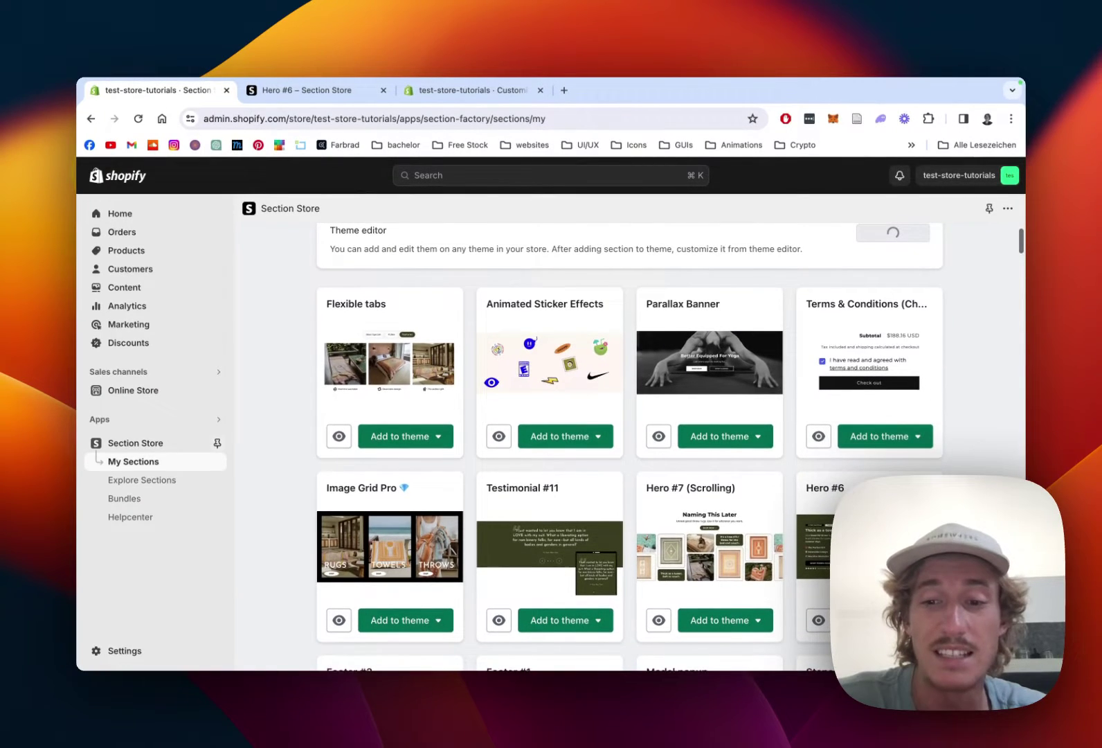
{"action": "scroll", "coordinate": [987, 453], "scroll_direction": "down", "scroll_amount": 1}
{"action": "scroll", "coordinate": [986, 452], "scroll_direction": "down", "scroll_amount": 2}
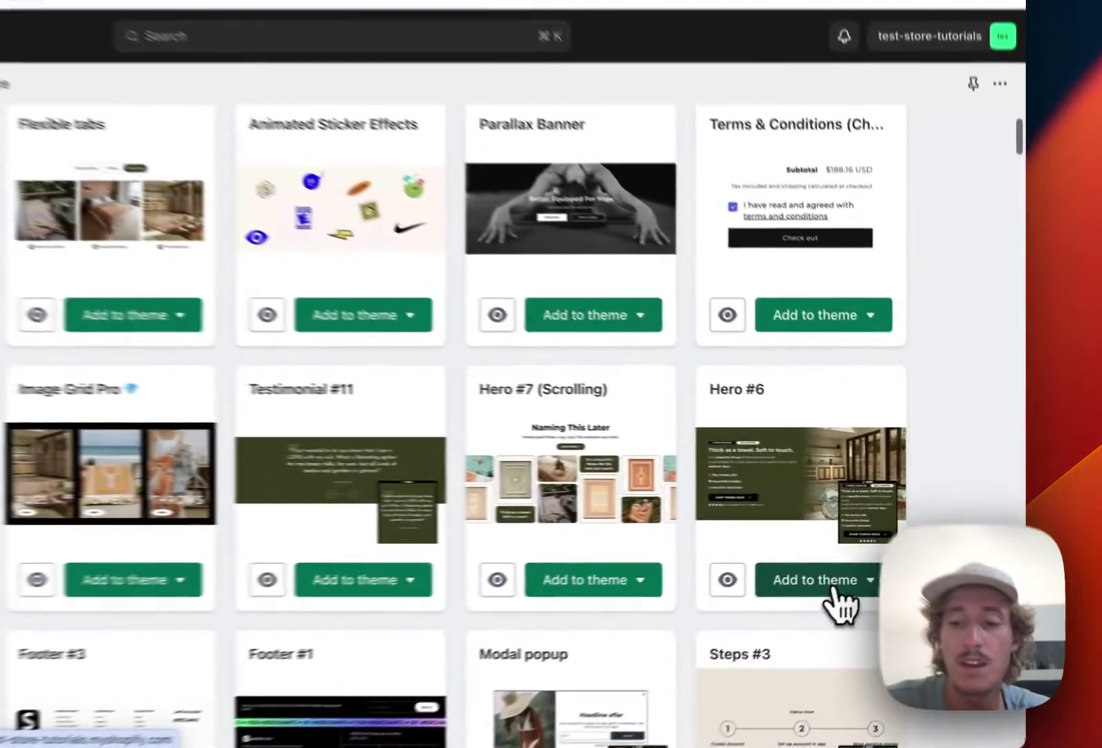
Check which themes Hero #6 can be added to via its Add to theme dropdown
{"action": "left_click", "coordinate": [889, 558]}
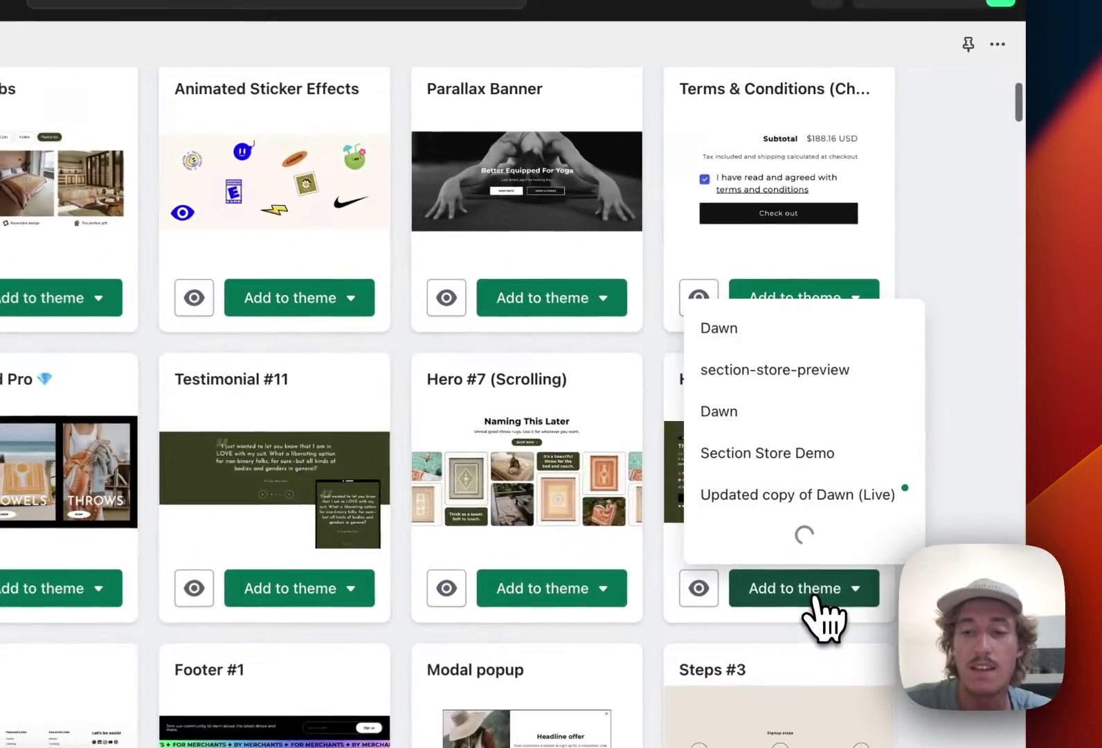
{"action": "scroll", "coordinate": [1013, 241], "scroll_direction": "down", "scroll_amount": 10}
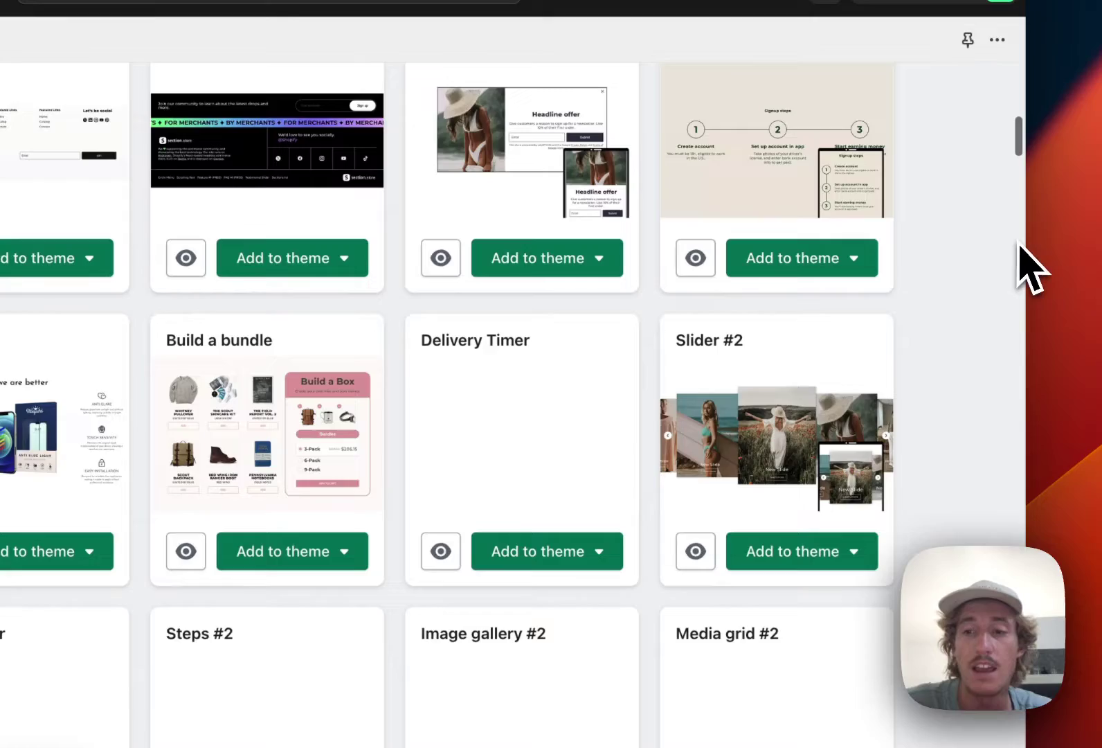
{"action": "scroll", "coordinate": [1019, 242], "scroll_direction": "up", "scroll_amount": 13}
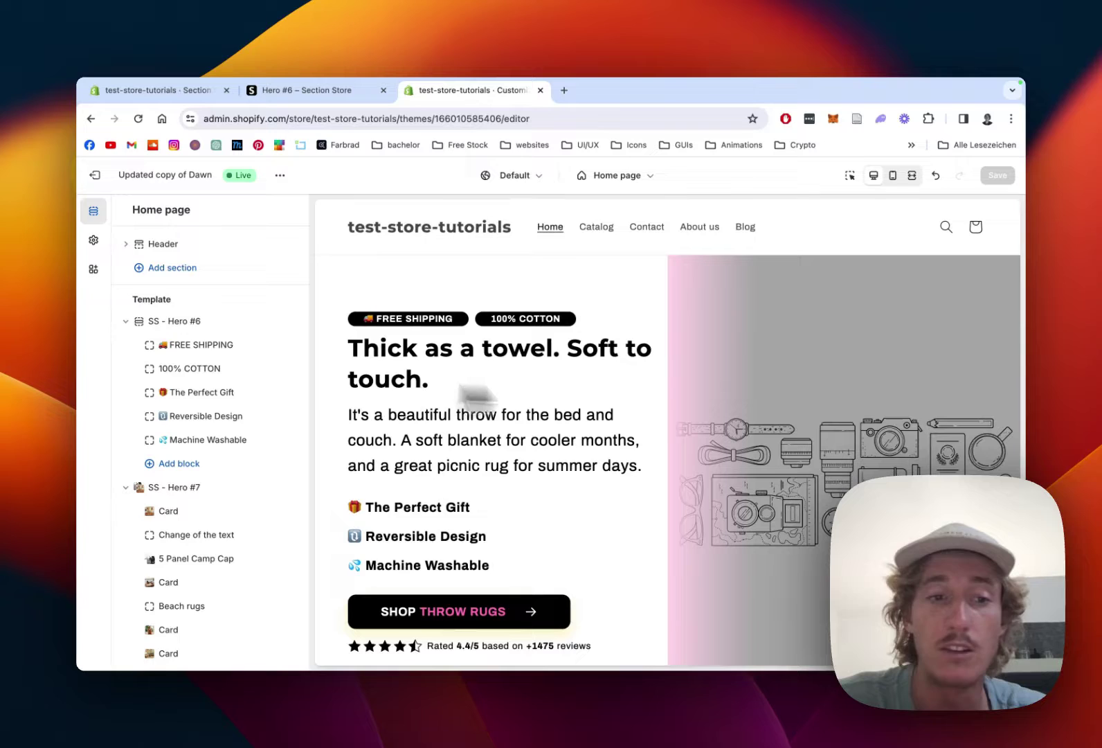
Scroll the home page template to review SS - Hero #6, SS - Hero #7 and SS - Flexible Tabs
{"action": "scroll", "coordinate": [218, 373], "scroll_direction": "down", "scroll_amount": 15}
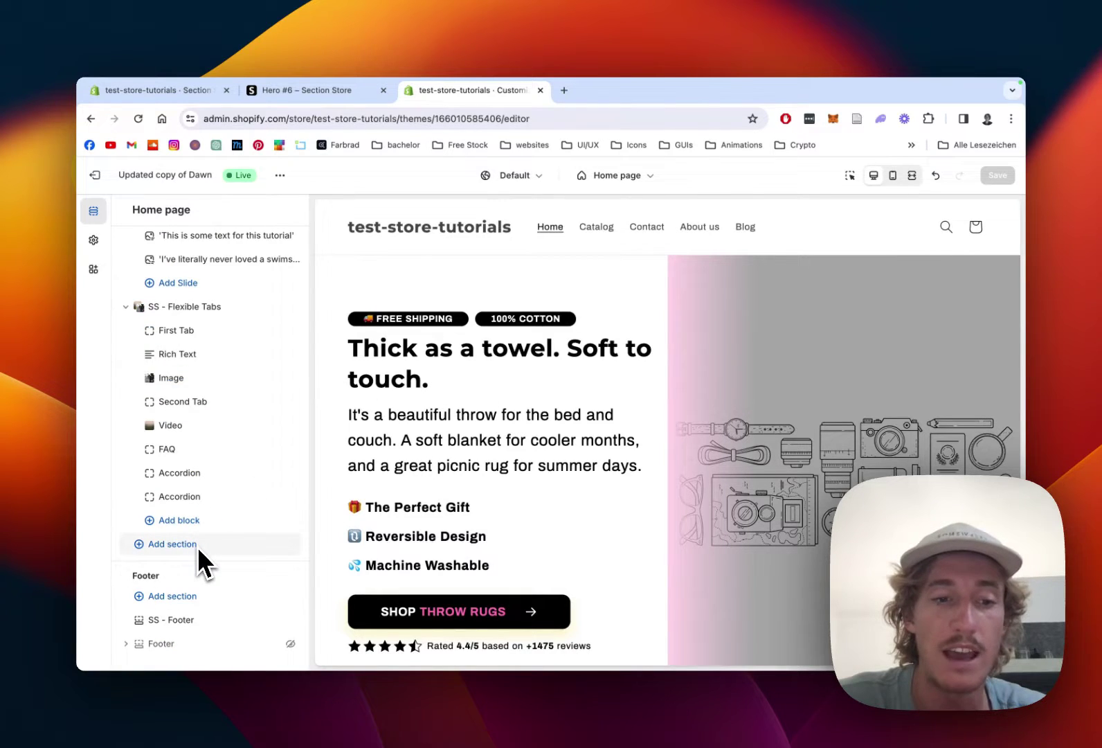
{"action": "scroll", "coordinate": [215, 363], "scroll_direction": "up", "scroll_amount": 15}
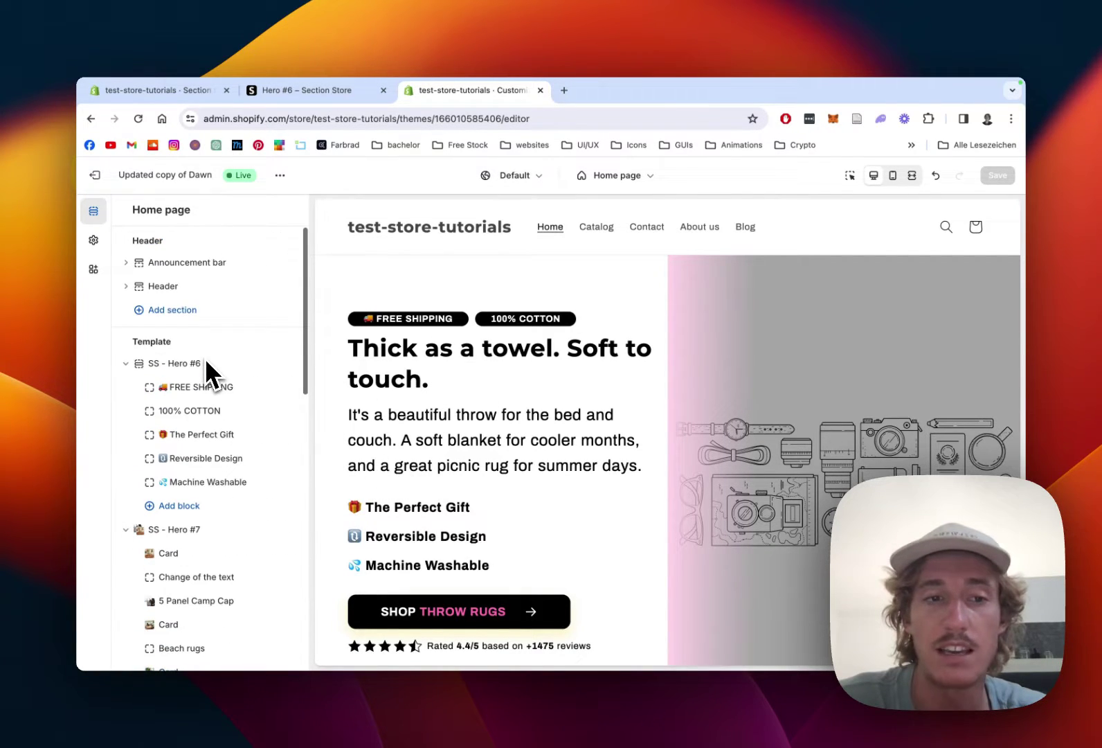
{"action": "scroll", "coordinate": [665, 402], "scroll_direction": "down", "scroll_amount": 1}
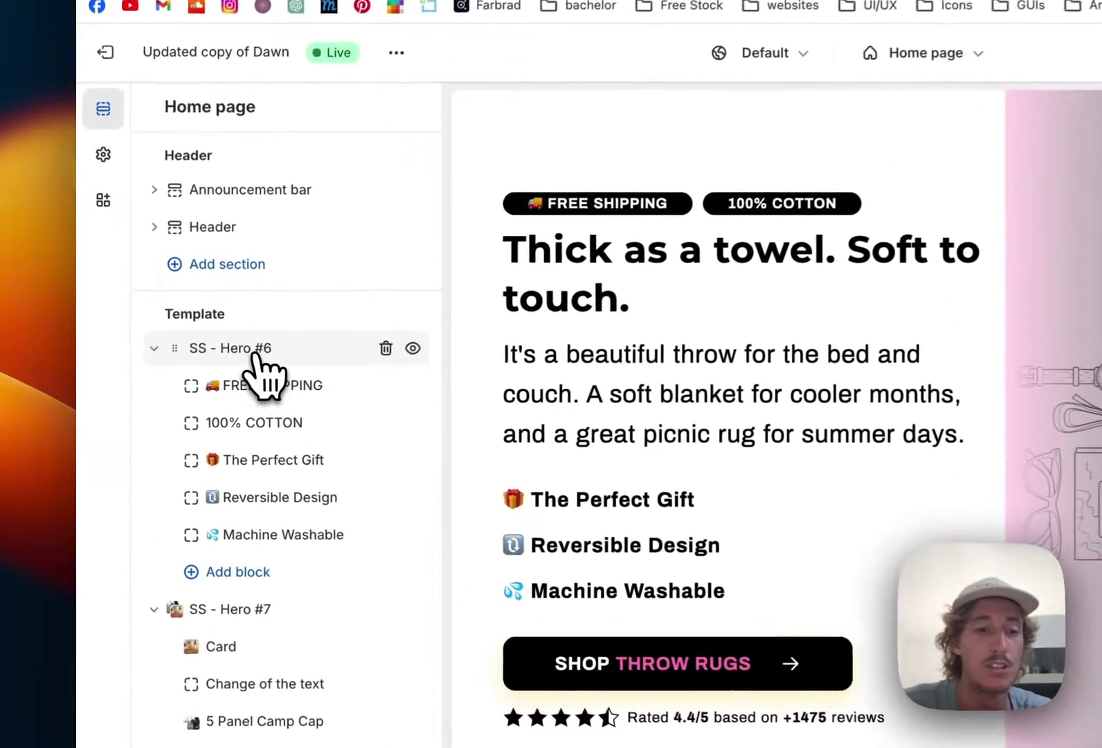
Open the SS - Hero #6 section settings and scroll down to Image Settings
{"action": "left_click", "coordinate": [191, 365]}
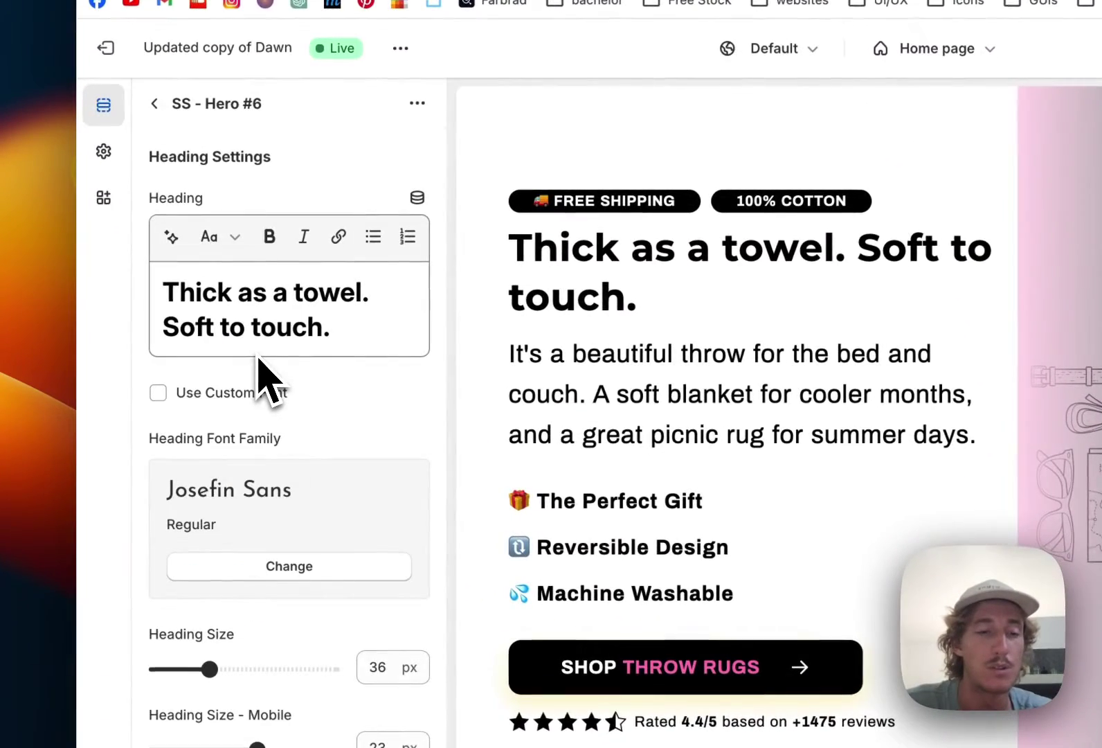
{"action": "scroll", "coordinate": [258, 367], "scroll_direction": "down", "scroll_amount": 15}
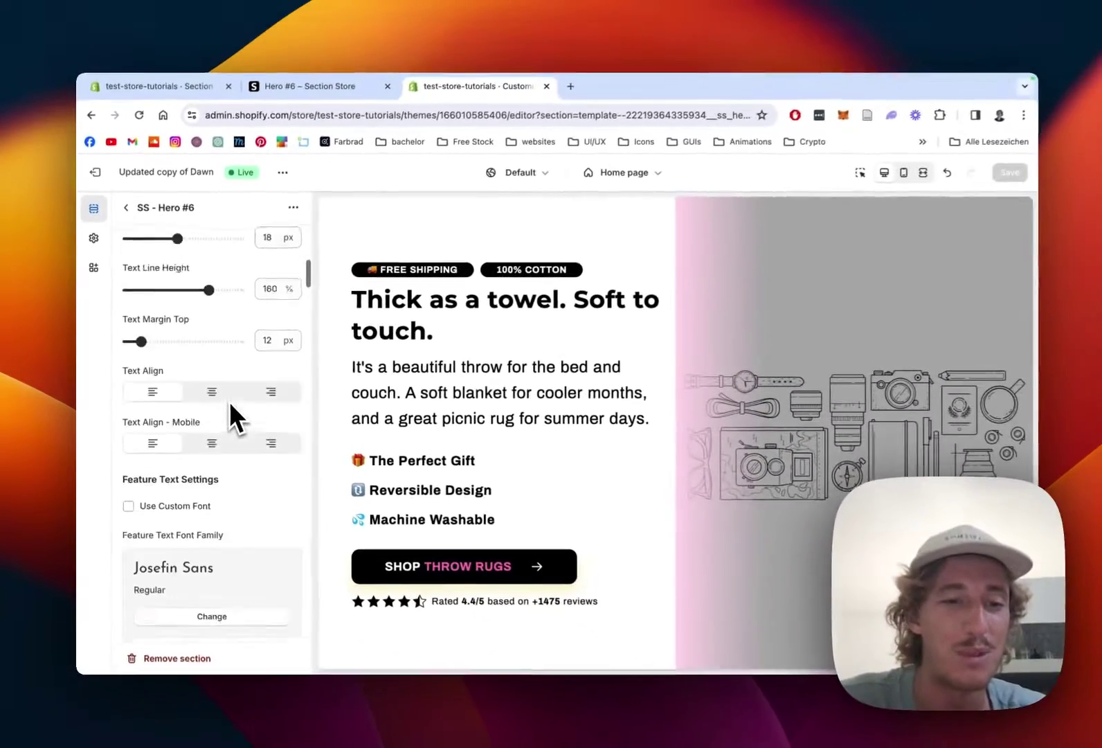
{"action": "scroll", "coordinate": [228, 401], "scroll_direction": "down", "scroll_amount": 8}
{"action": "scroll", "coordinate": [227, 401], "scroll_direction": "up", "scroll_amount": 20}
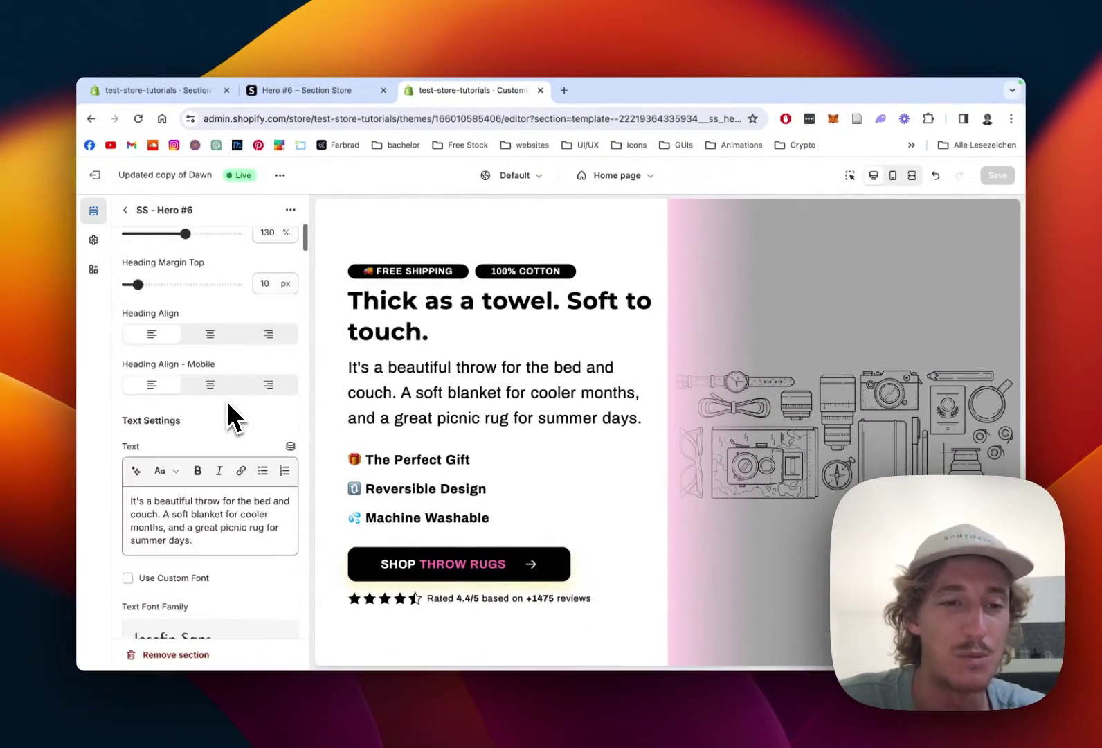
{"action": "scroll", "coordinate": [227, 402], "scroll_direction": "down", "scroll_amount": 20}
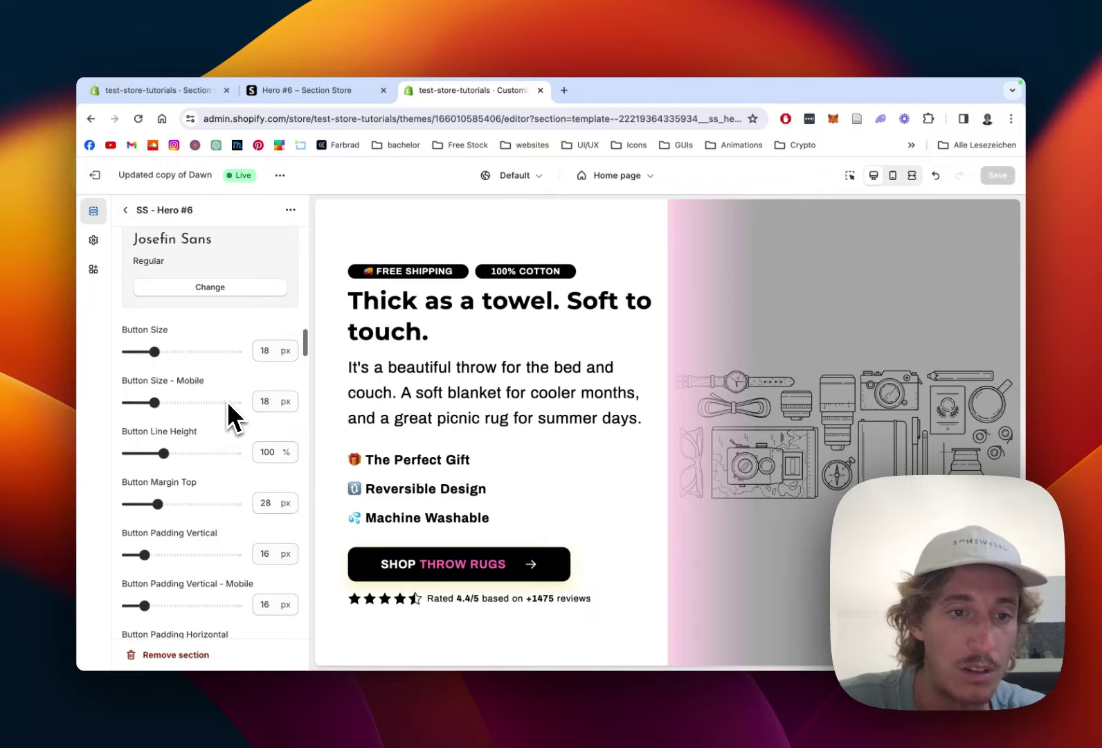
{"action": "scroll", "coordinate": [228, 415], "scroll_direction": "down", "scroll_amount": 3}
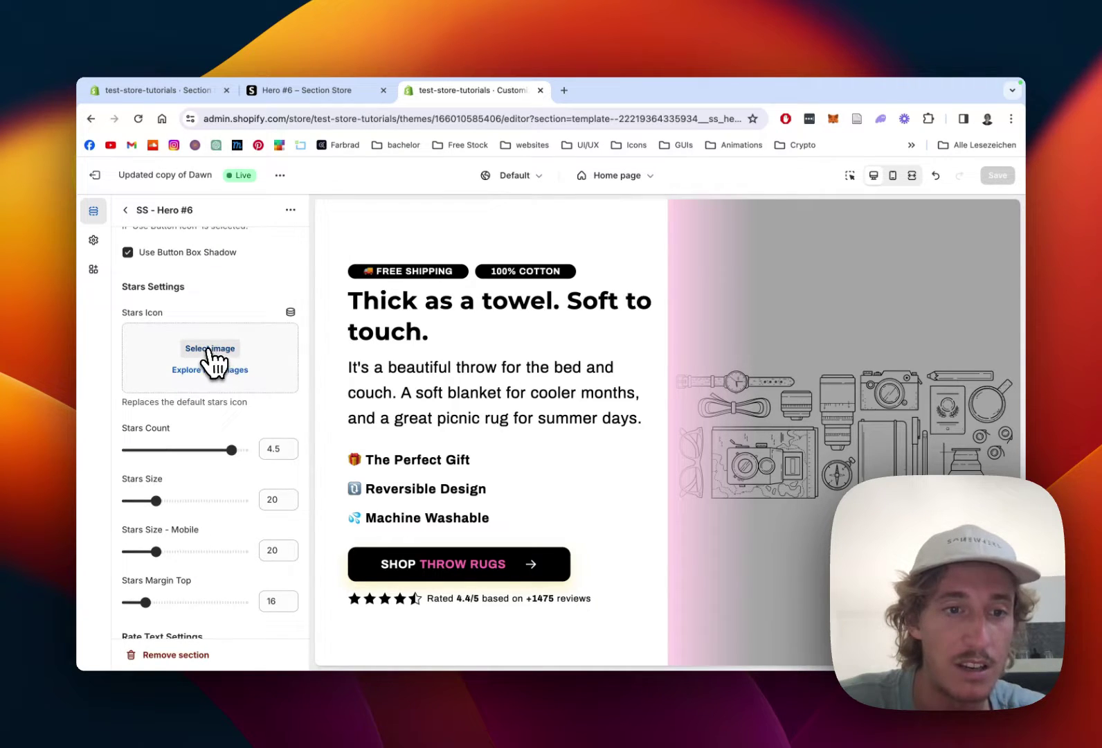
{"action": "scroll", "coordinate": [215, 360], "scroll_direction": "down", "scroll_amount": 20}
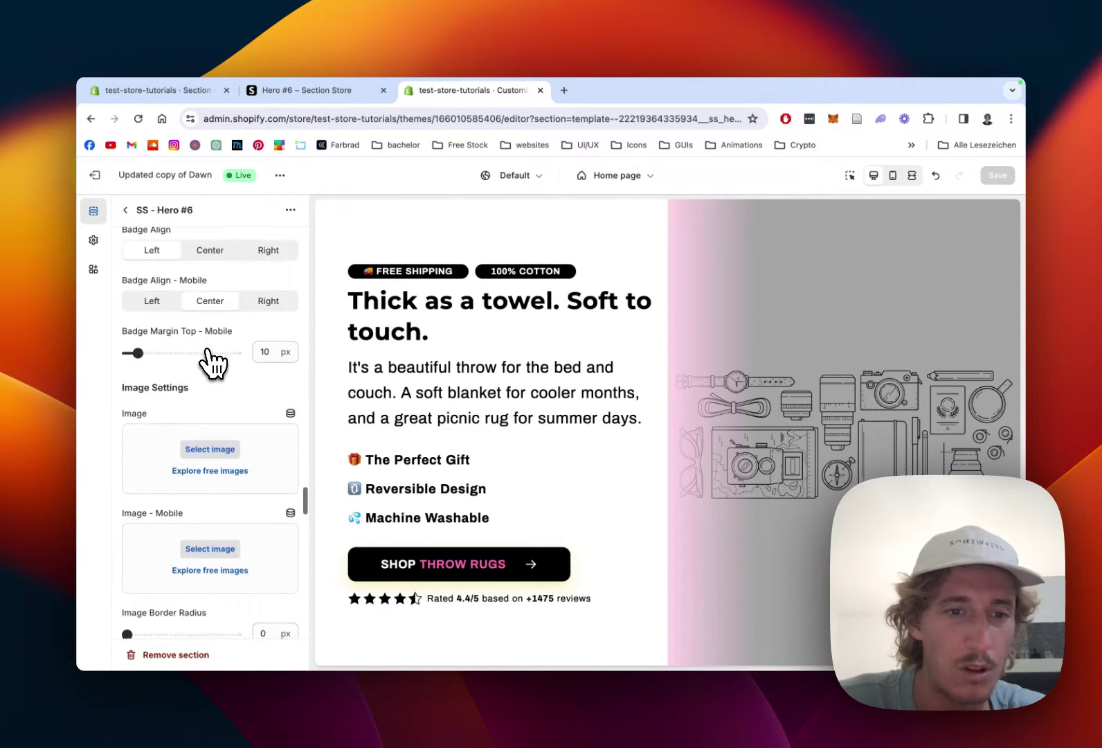
{"action": "scroll", "coordinate": [211, 360], "scroll_direction": "down", "scroll_amount": 3}
Set the hero image to the red and white patterned throw blanket photo
{"action": "left_click", "coordinate": [209, 328]}
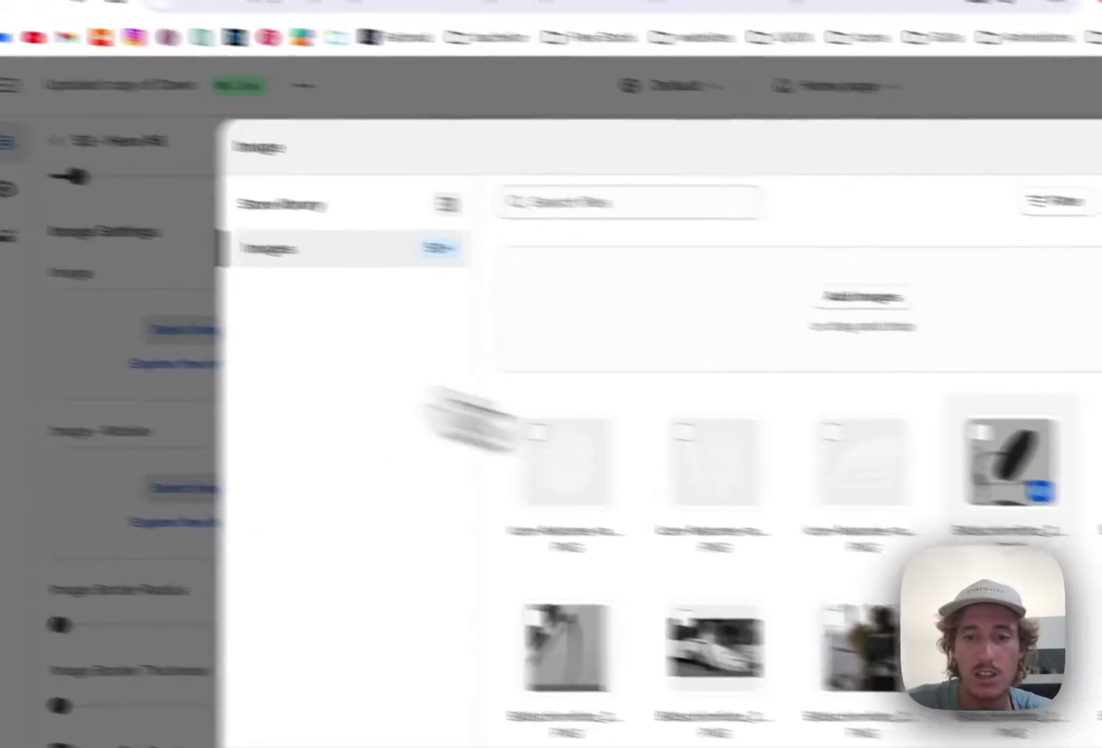
{"action": "scroll", "coordinate": [976, 484], "scroll_direction": "down", "scroll_amount": 15}
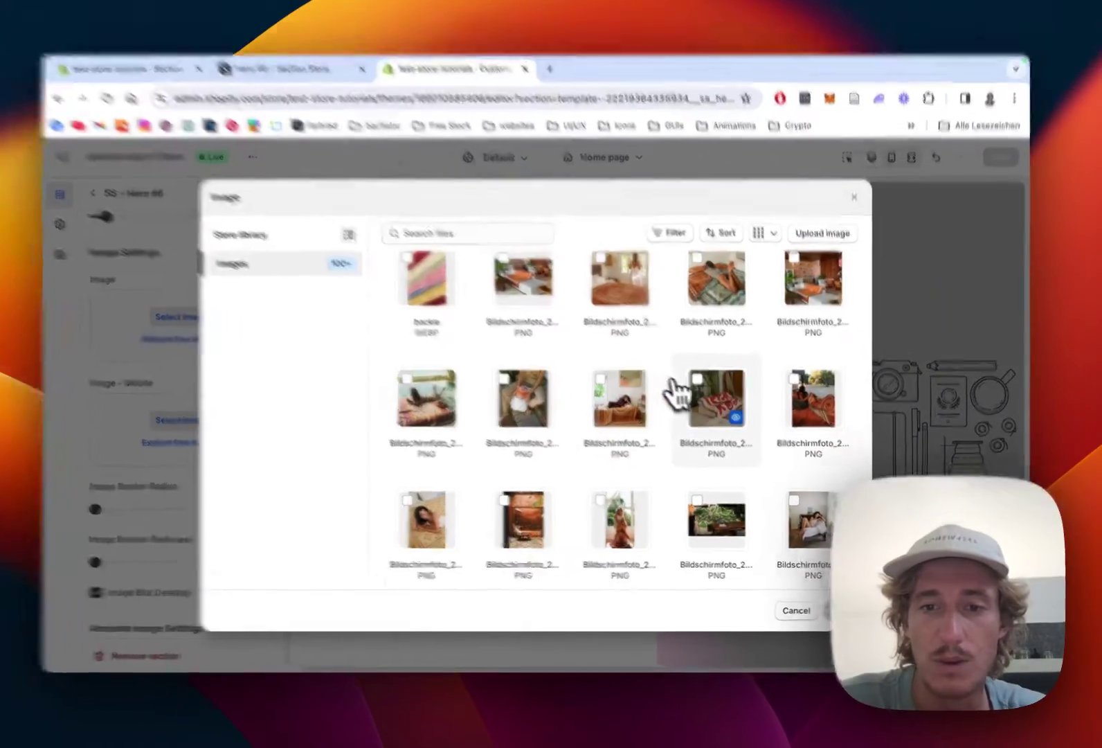
{"action": "left_click", "coordinate": [724, 407]}
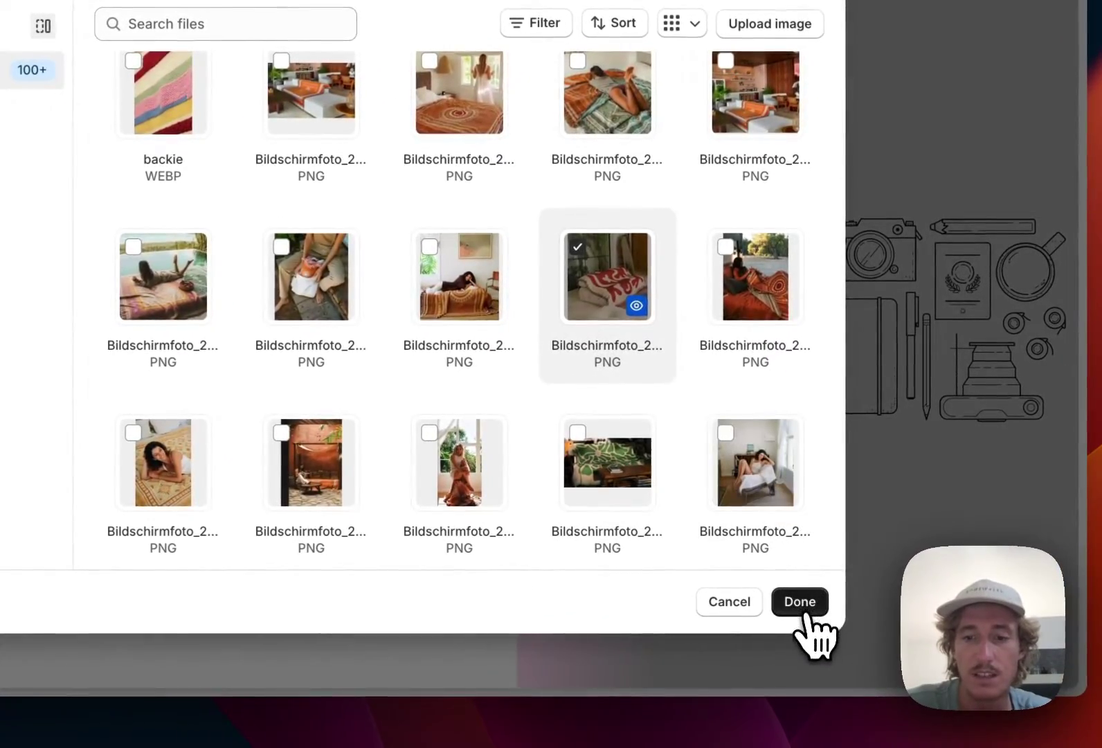
{"action": "left_click", "coordinate": [803, 605]}
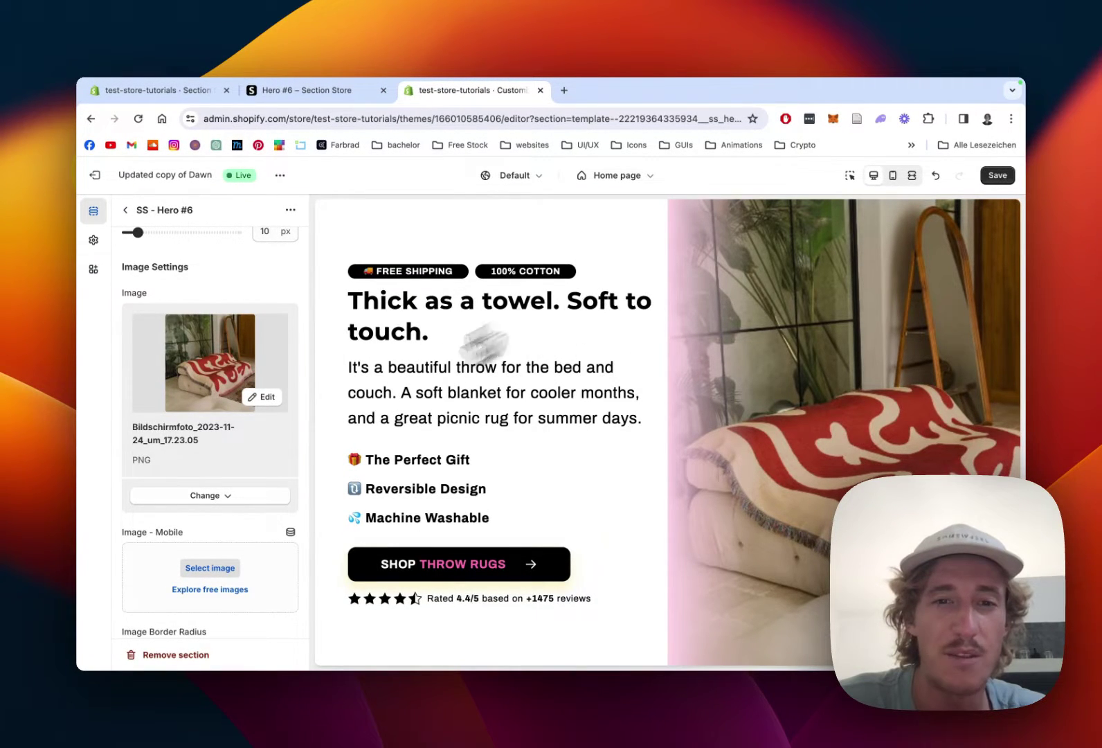
Set the Button Other and Hover Other accent colours to dark green #266C54
{"action": "scroll", "coordinate": [208, 347], "scroll_direction": "down", "scroll_amount": 15}
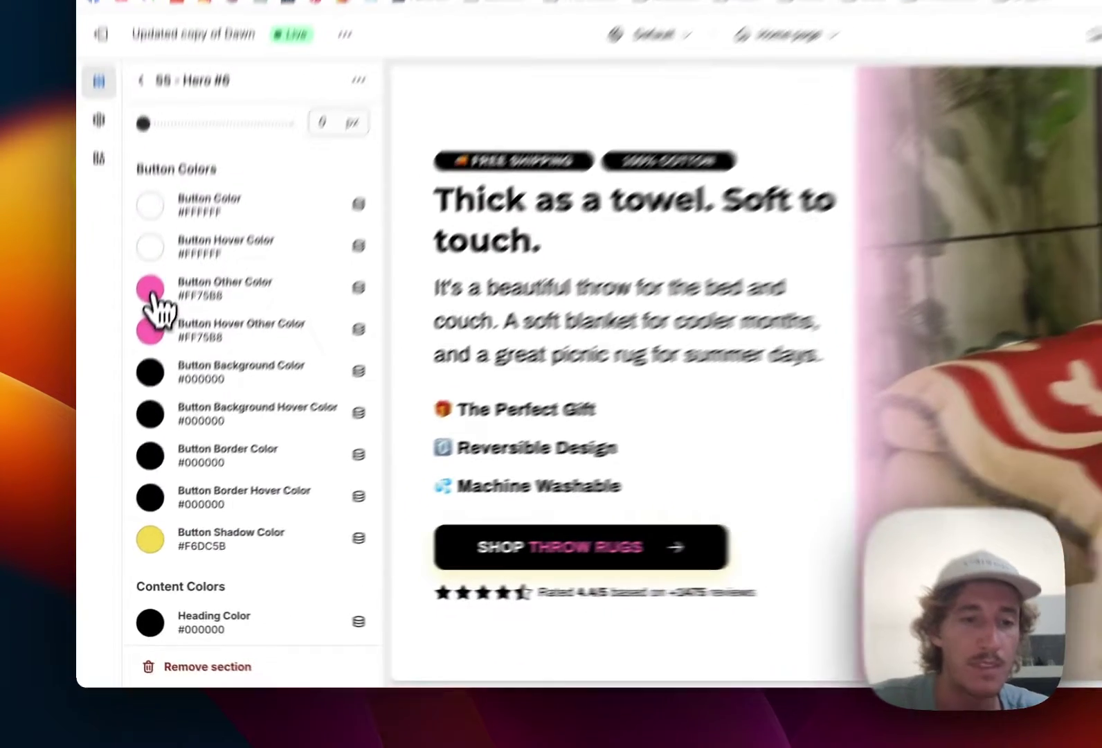
{"action": "left_click", "coordinate": [133, 369]}
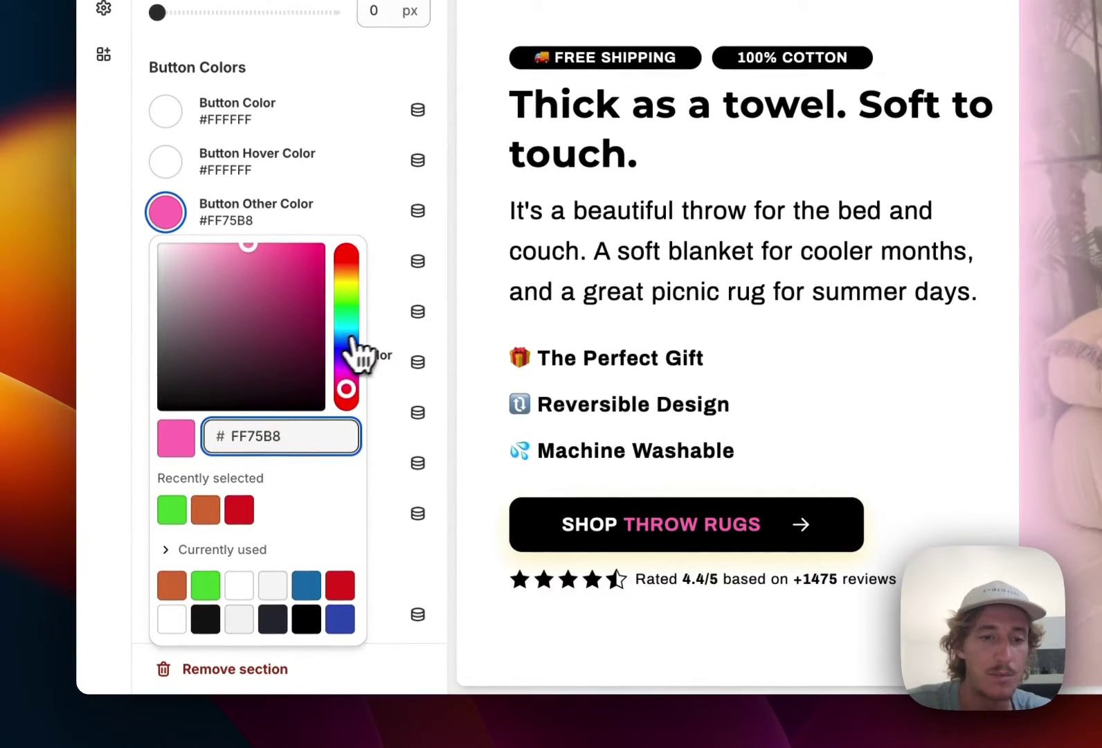
{"action": "left_click_drag", "start_coordinate": [346, 350], "coordinate": [349, 323]}
{"action": "left_click", "coordinate": [283, 299]}
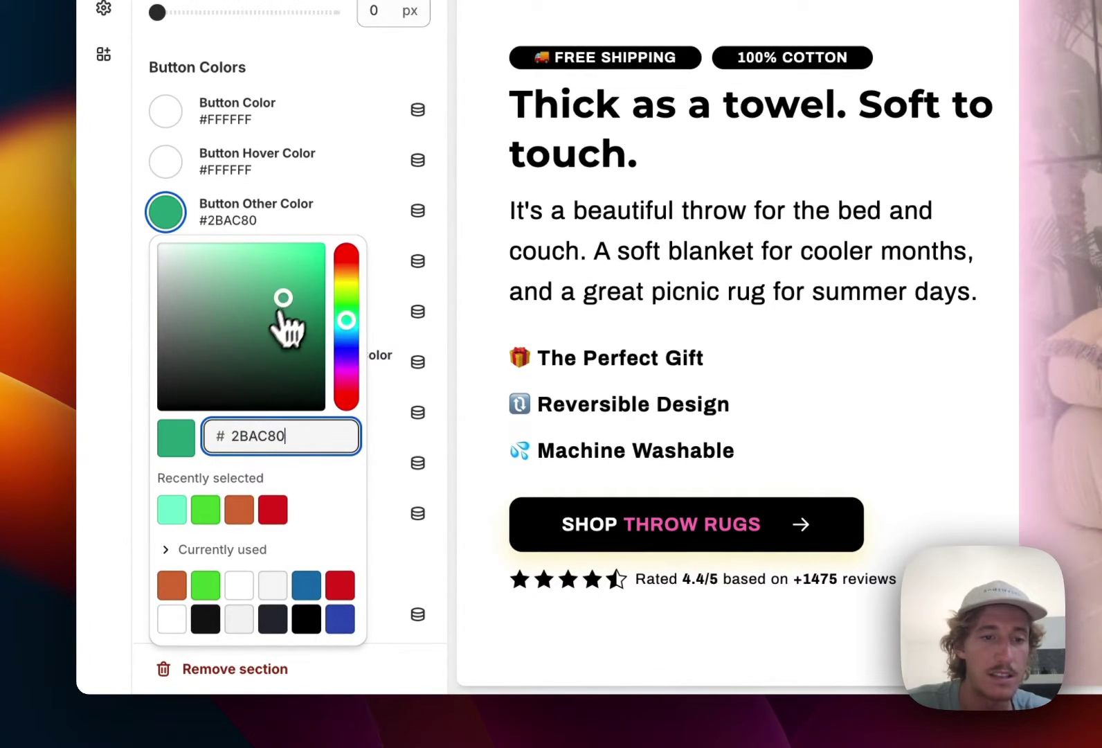
{"action": "left_click_drag", "start_coordinate": [269, 330], "coordinate": [266, 340]}
{"action": "left_click", "coordinate": [451, 272]}
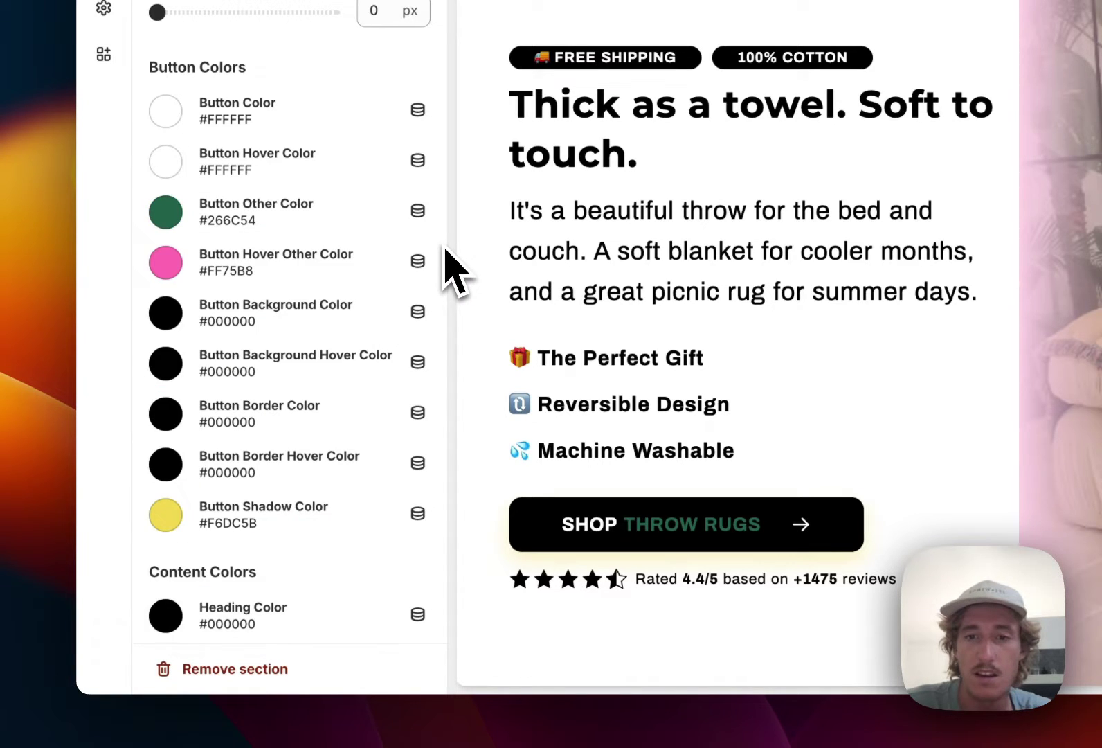
{"action": "left_click", "coordinate": [167, 263]}
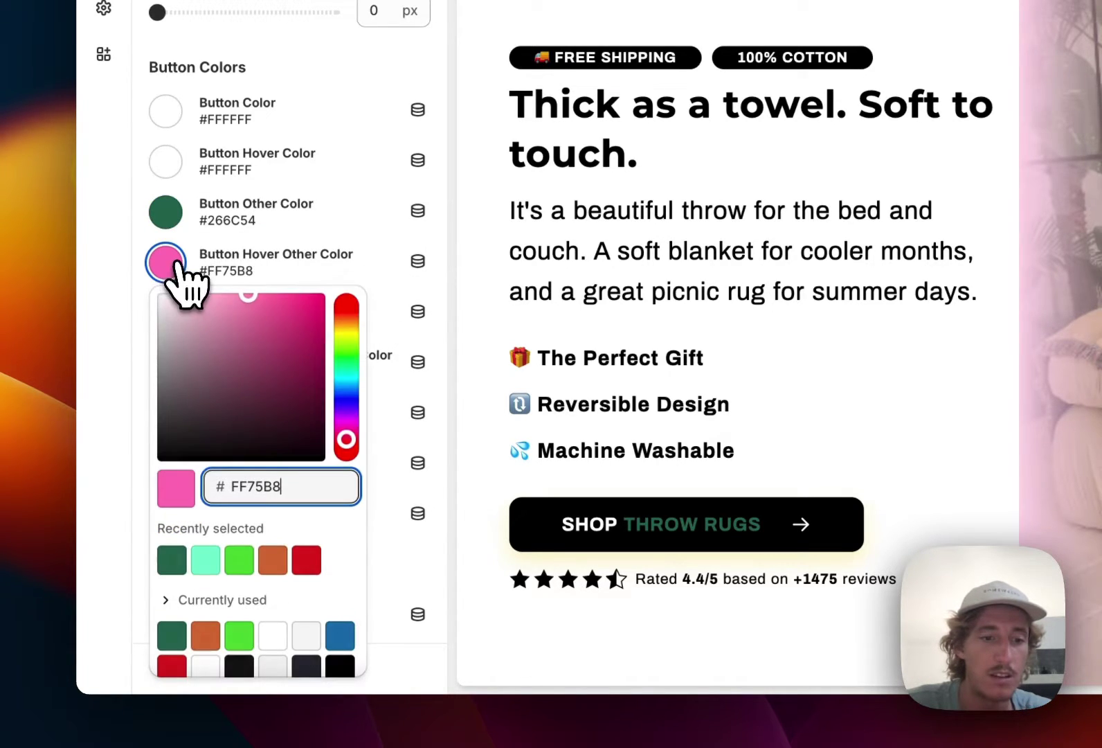
{"action": "left_click", "coordinate": [173, 559]}
{"action": "left_click", "coordinate": [448, 291]}
Make the Image Blur and Section background colours dark green #266C54
{"action": "scroll", "coordinate": [443, 304], "scroll_direction": "down", "scroll_amount": 5}
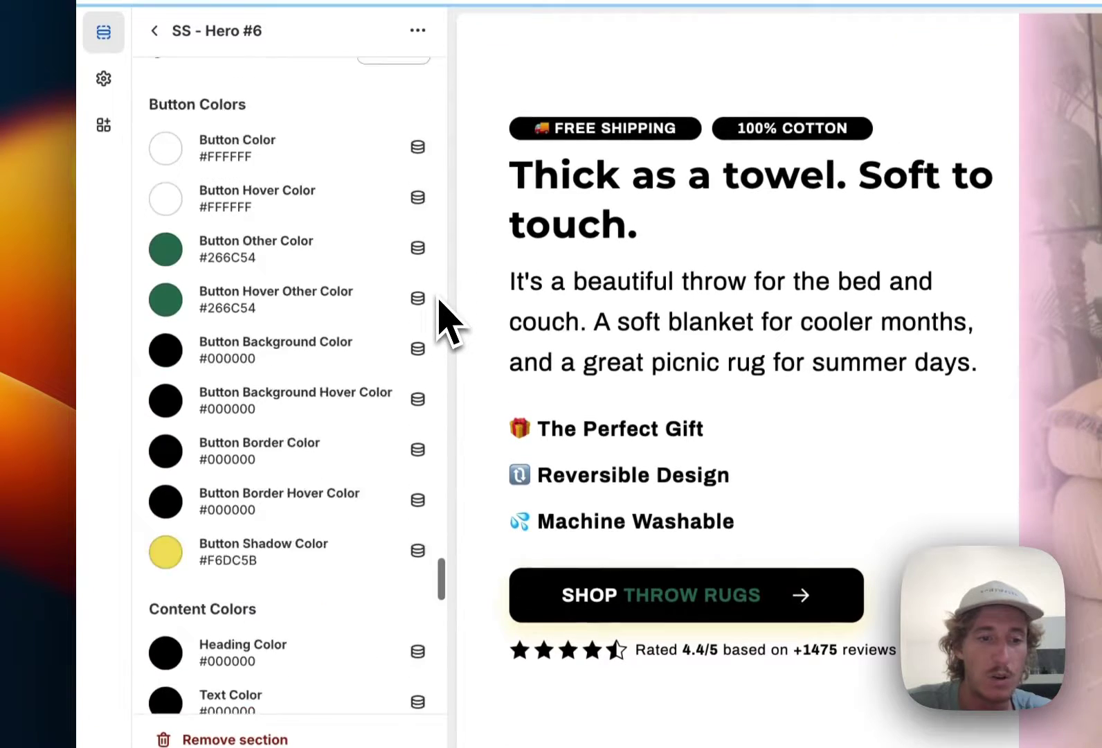
{"action": "scroll", "coordinate": [443, 320], "scroll_direction": "down", "scroll_amount": 5}
{"action": "left_click", "coordinate": [166, 399]}
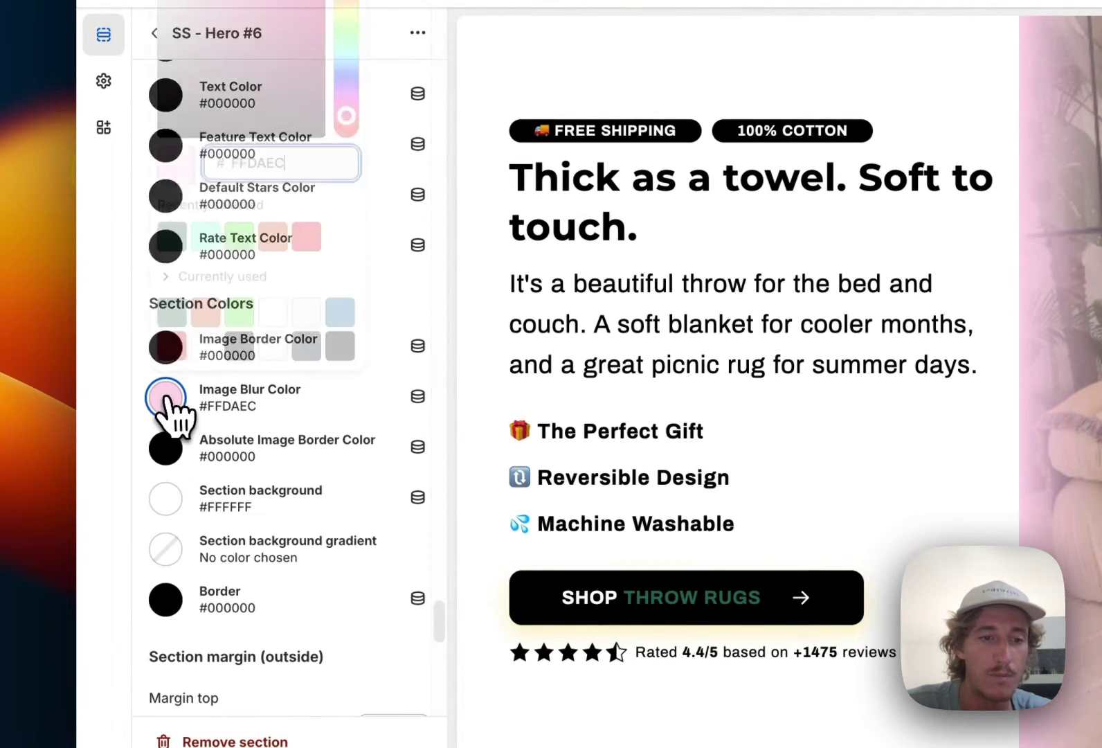
{"action": "left_click", "coordinate": [172, 316]}
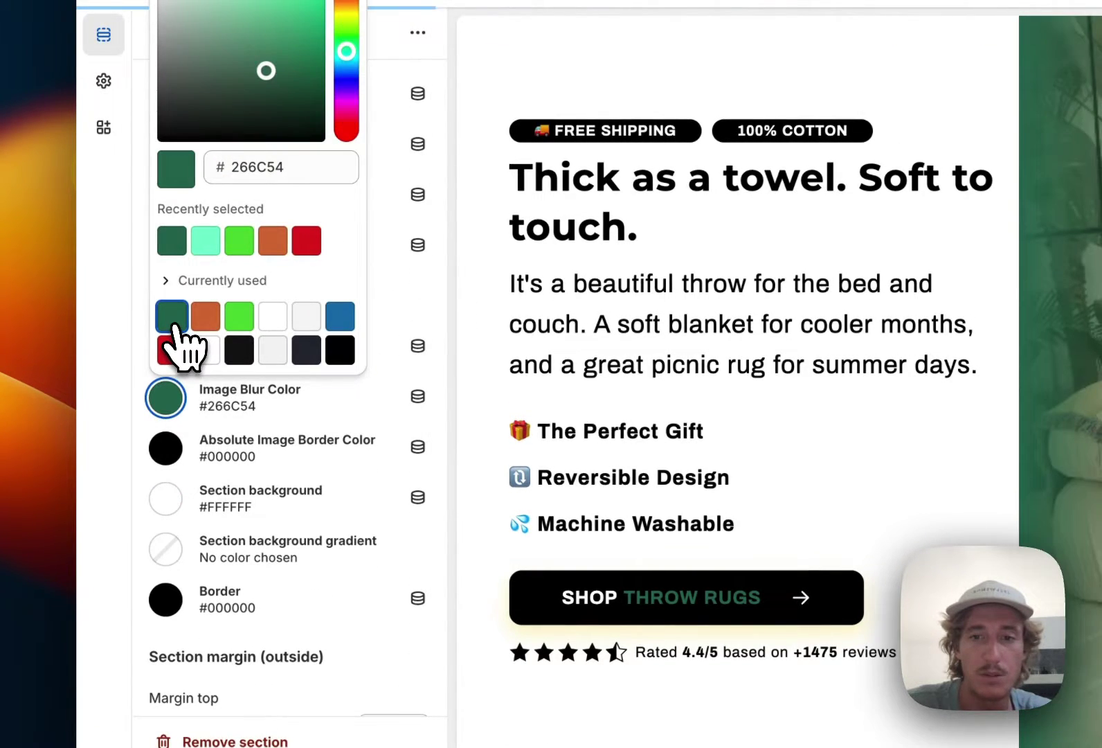
{"action": "left_click", "coordinate": [454, 344]}
{"action": "left_click", "coordinate": [170, 500]}
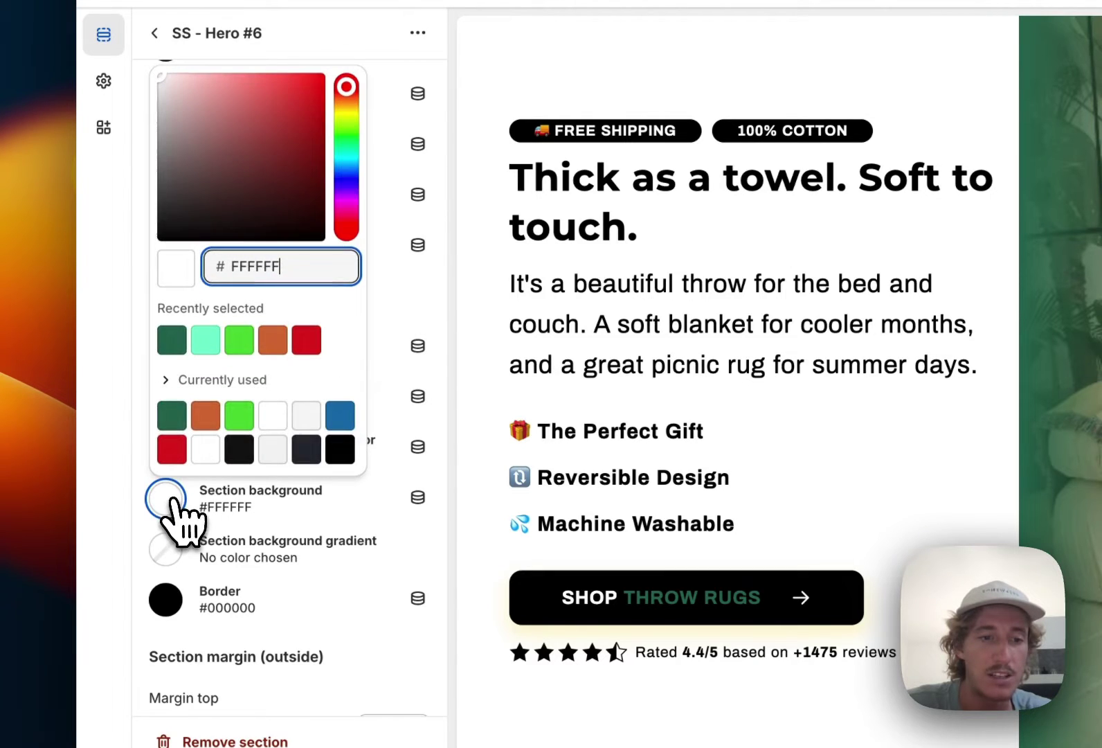
{"action": "left_click", "coordinate": [172, 415]}
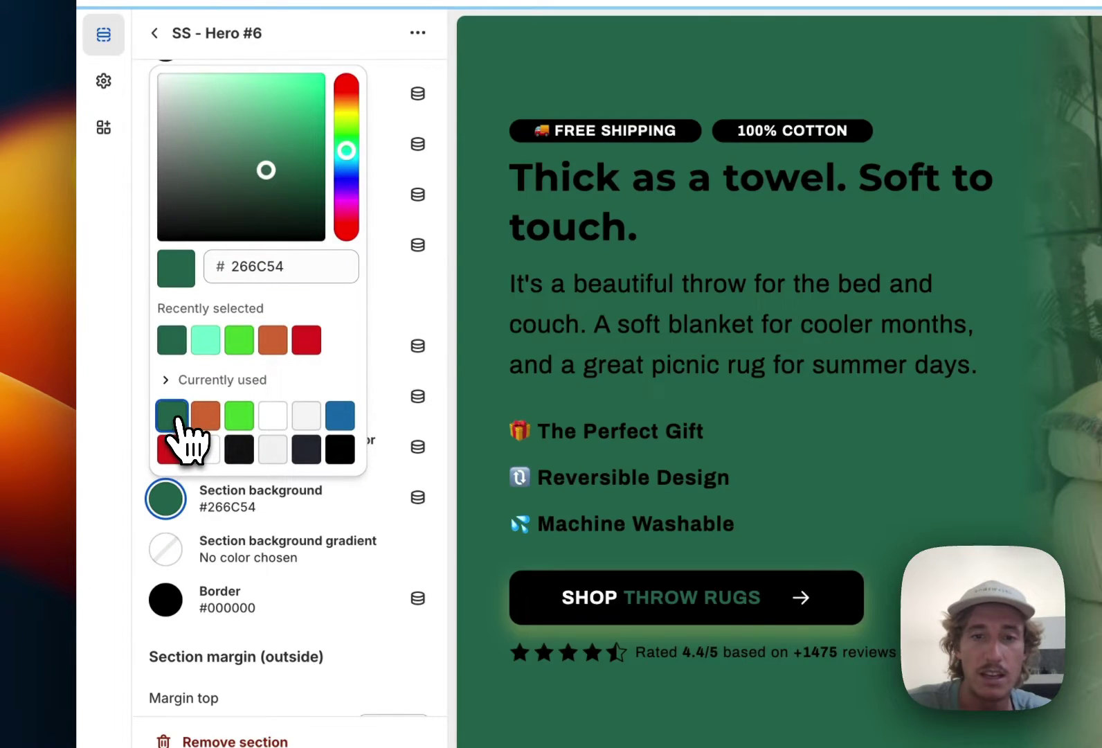
{"action": "left_click", "coordinate": [454, 319]}
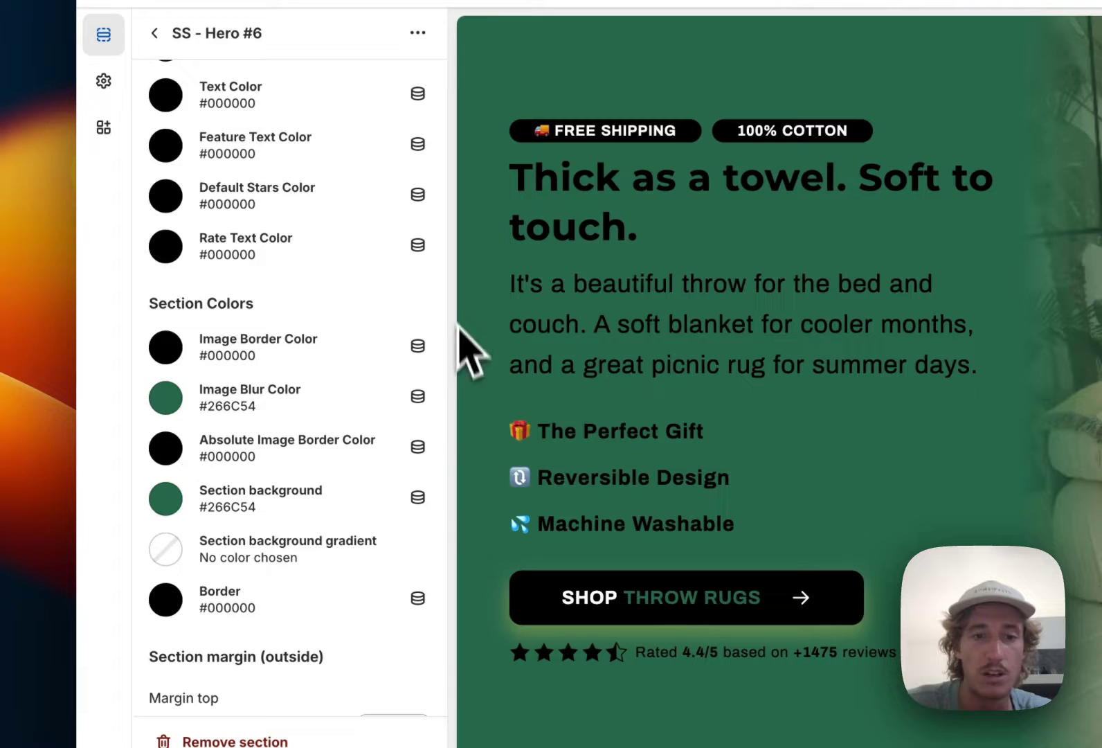
Set the heading, body text and feature text colours to white #FFF
{"action": "scroll", "coordinate": [443, 402], "scroll_direction": "up", "scroll_amount": 5}
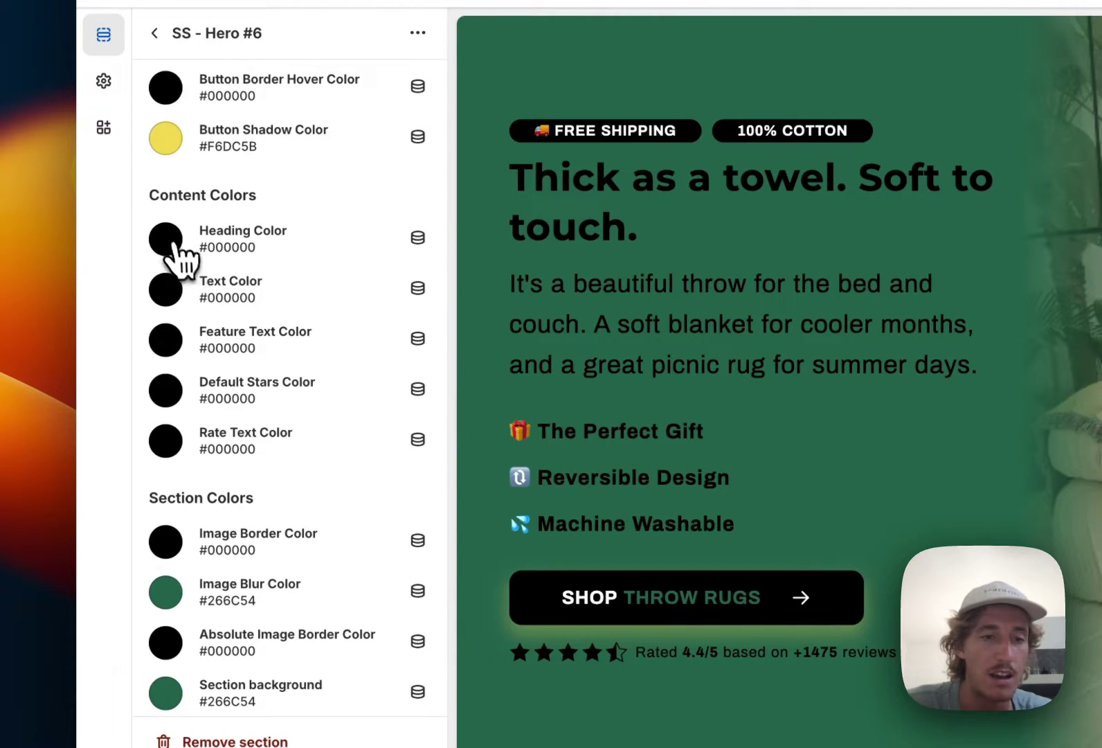
{"action": "left_click", "coordinate": [169, 243]}
{"action": "left_click", "coordinate": [273, 611]}
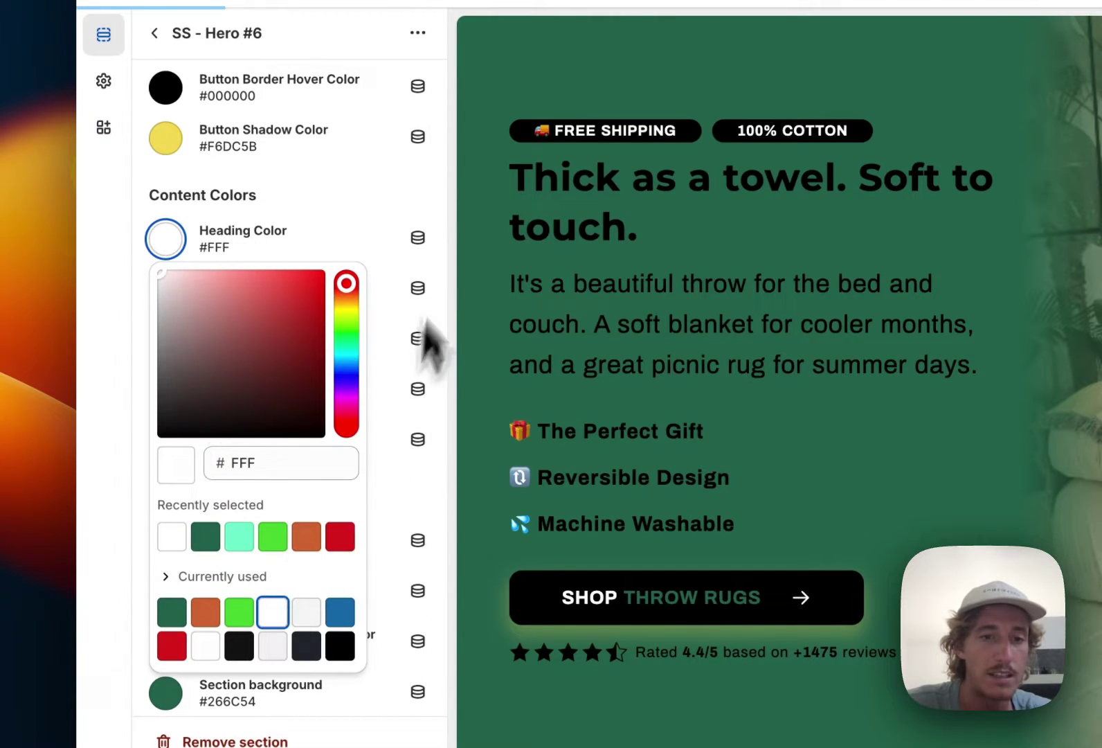
{"action": "left_click", "coordinate": [436, 234]}
{"action": "left_click", "coordinate": [167, 296]}
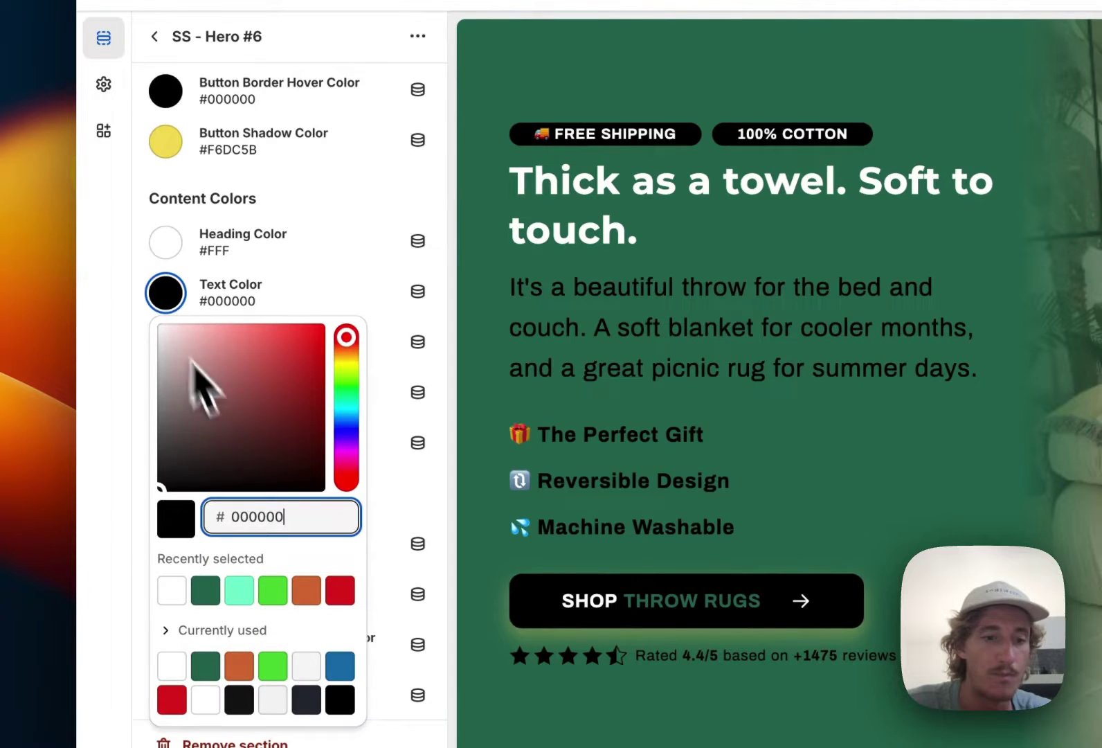
{"action": "left_click", "coordinate": [173, 590]}
{"action": "left_click", "coordinate": [450, 278]}
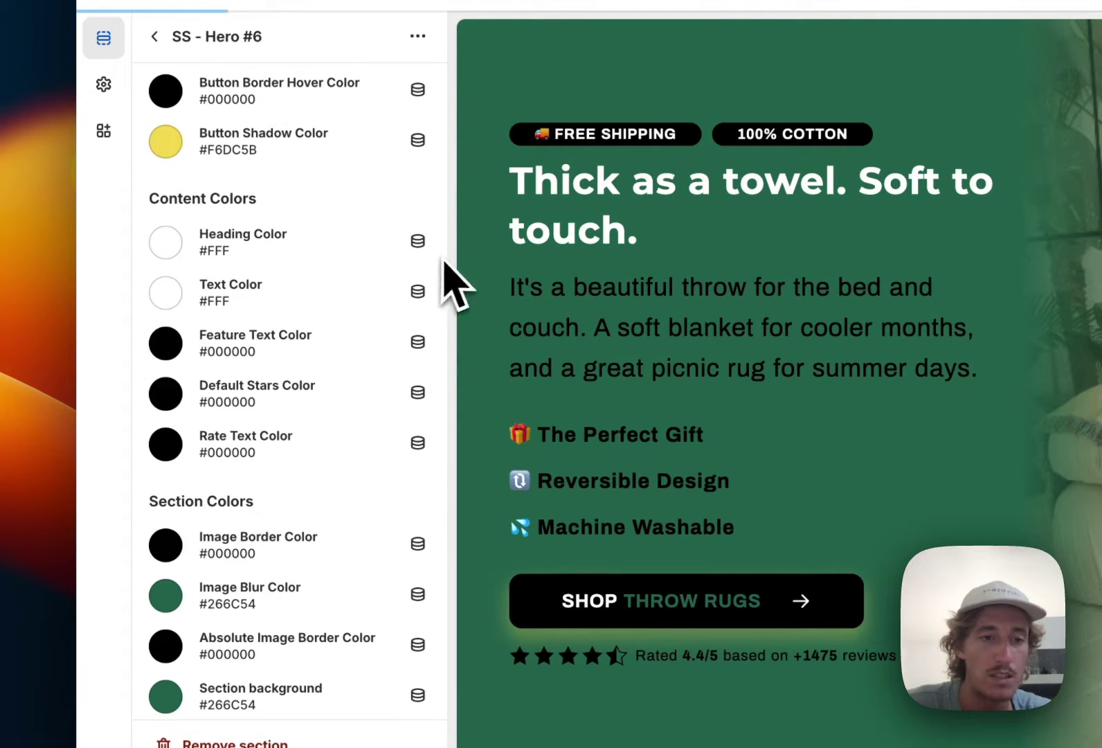
{"action": "left_click", "coordinate": [176, 344]}
{"action": "left_click", "coordinate": [173, 638]}
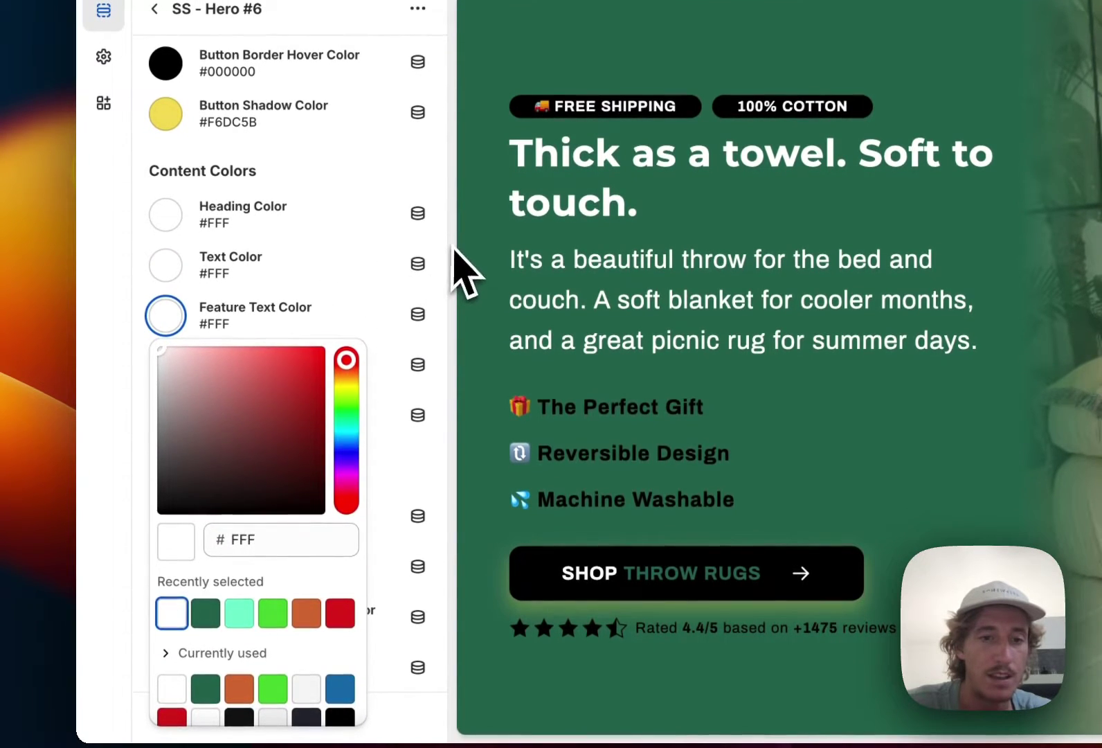
{"action": "left_click", "coordinate": [447, 277]}
Colour the rating stars lime #E3FF15 and keep the rating text white #FFF
{"action": "left_click", "coordinate": [177, 369]}
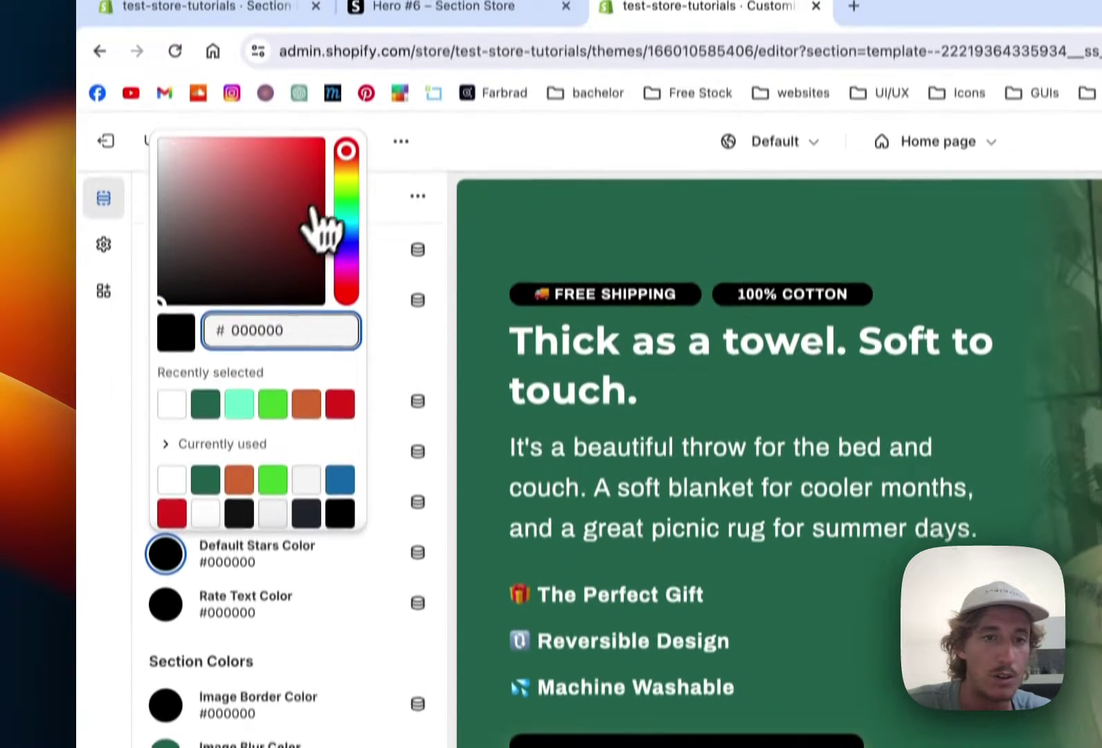
{"action": "left_click_drag", "start_coordinate": [346, 27], "coordinate": [349, 1]}
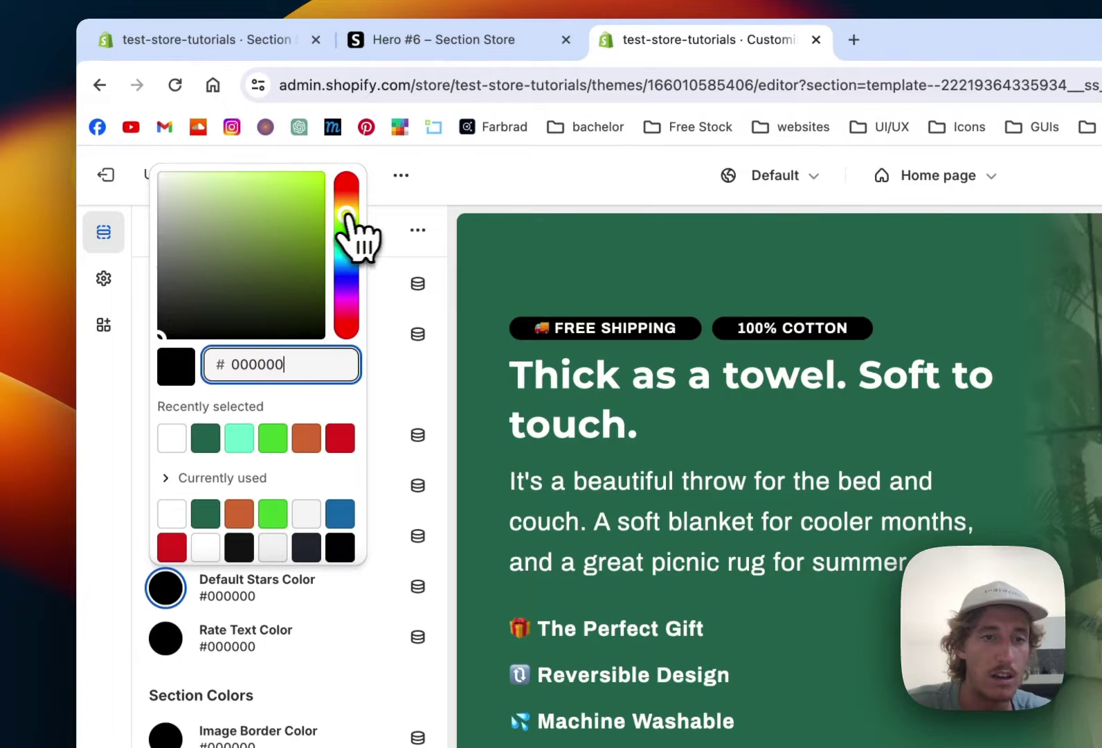
{"action": "left_click_drag", "start_coordinate": [295, 184], "coordinate": [316, 160]}
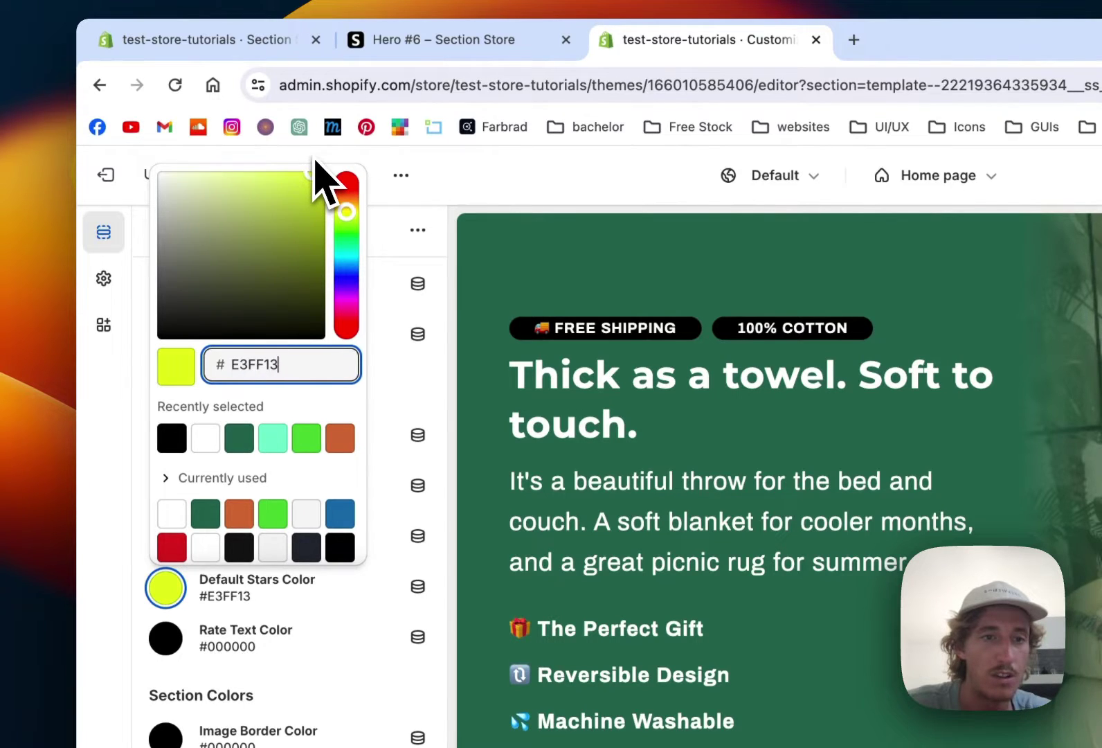
{"action": "key", "text": "Escape"}
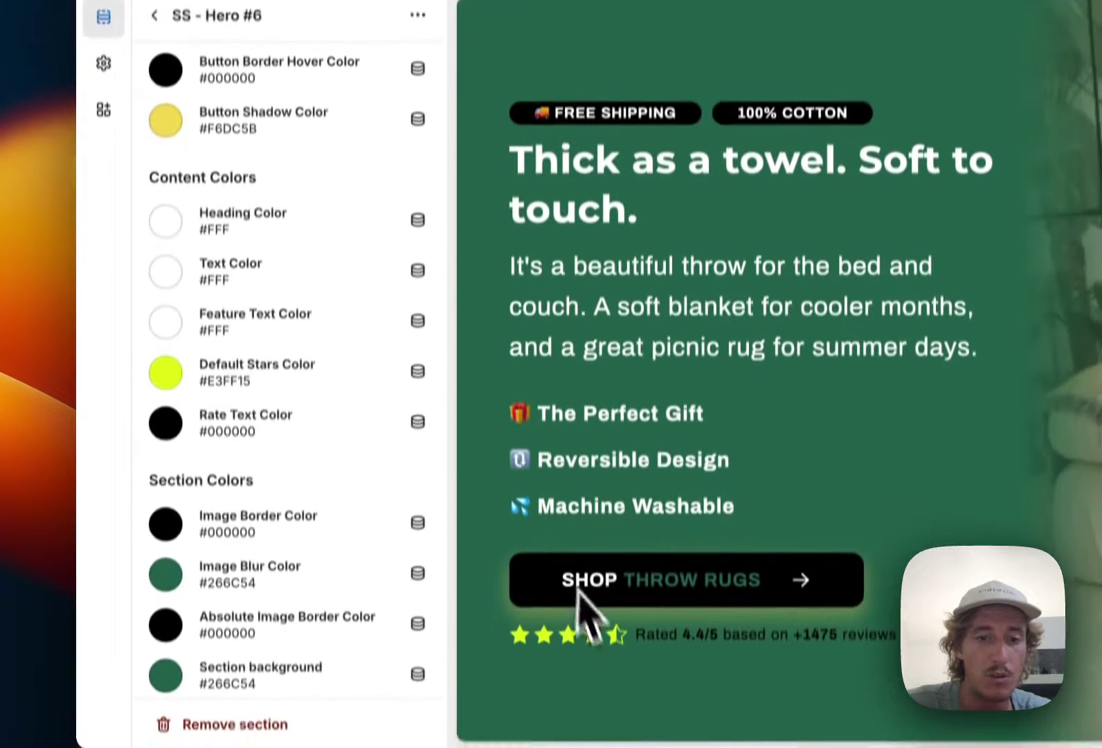
{"action": "left_click", "coordinate": [175, 422]}
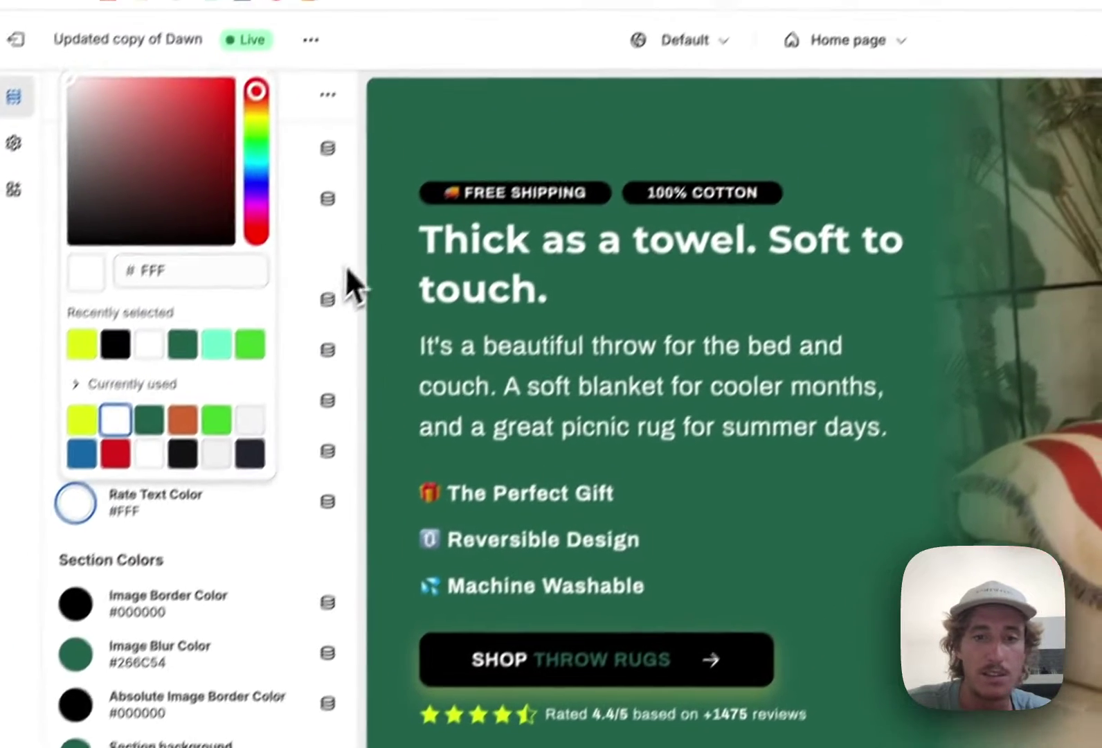
{"action": "left_click", "coordinate": [455, 242]}
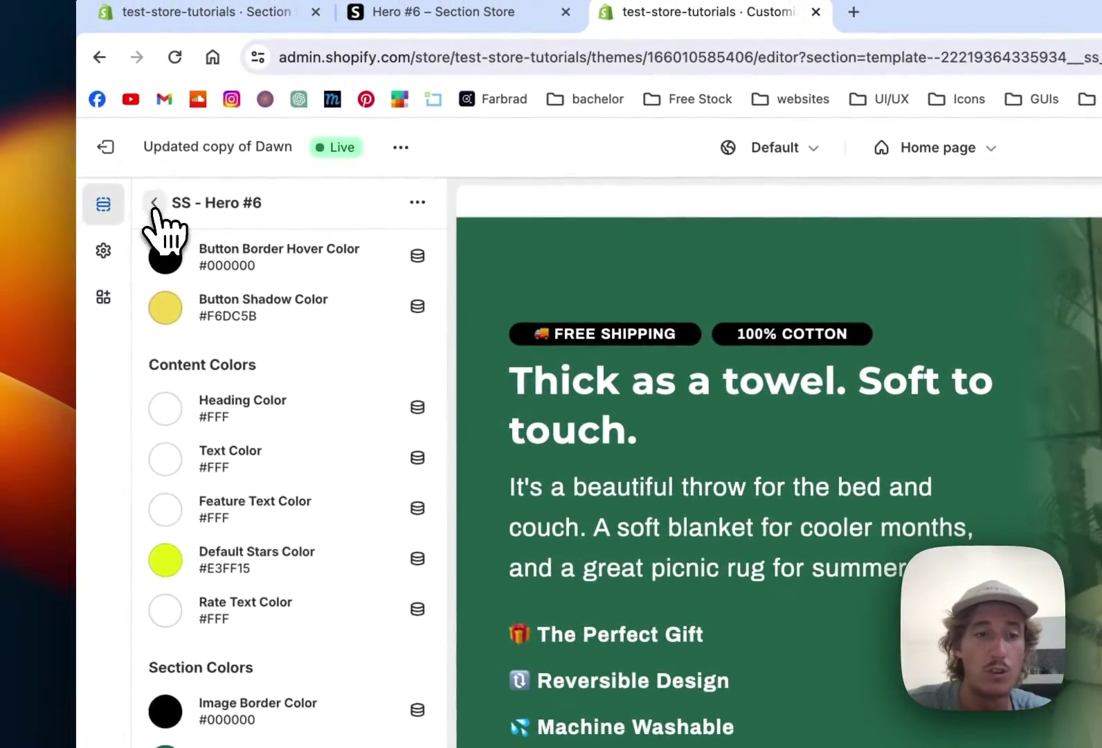
Add a new Feature block to the SS - Hero #6 section
{"action": "left_click", "coordinate": [154, 205]}
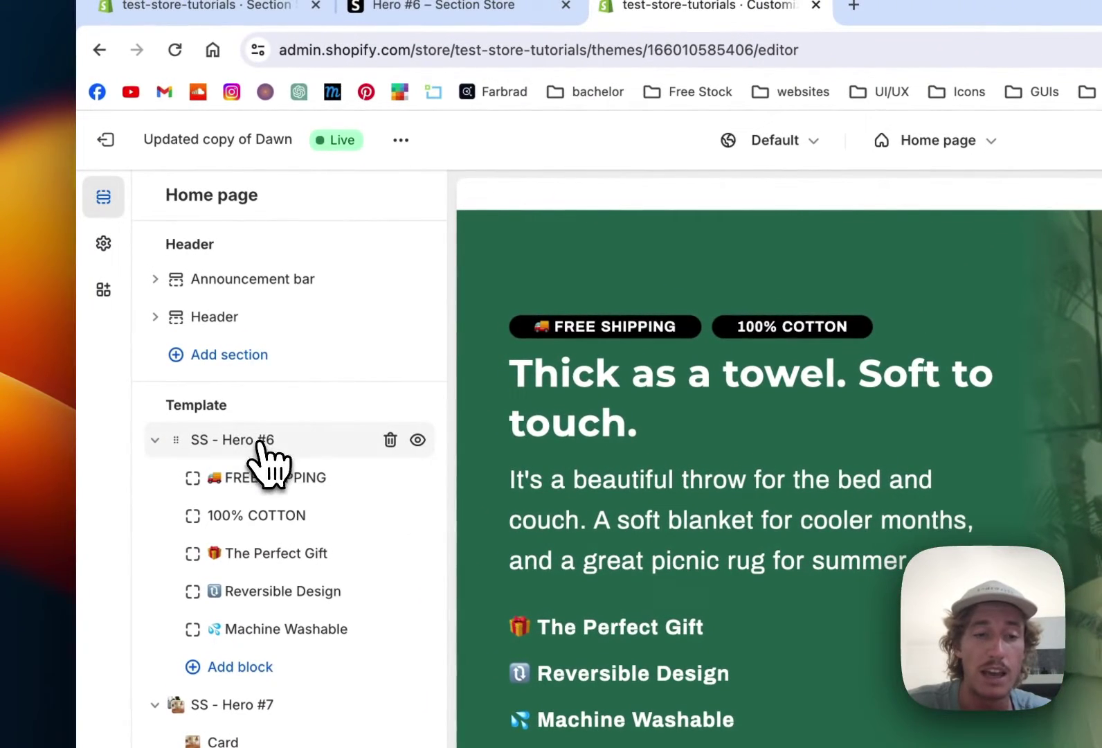
{"action": "left_click", "coordinate": [261, 445]}
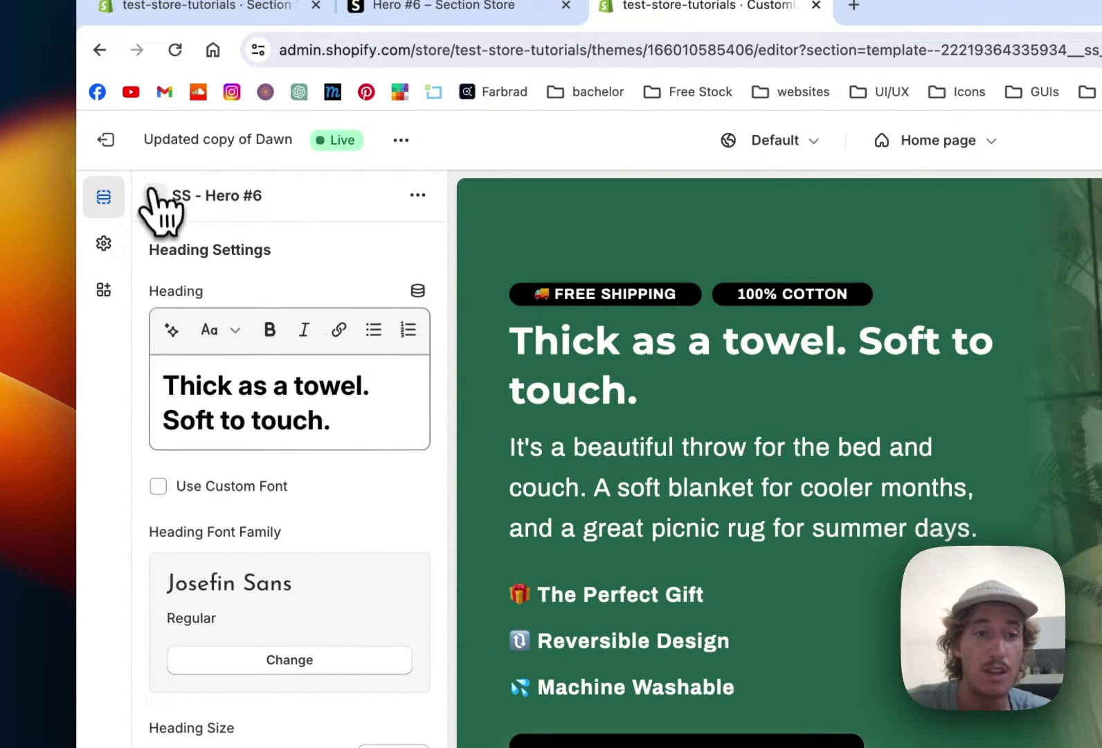
{"action": "left_click", "coordinate": [154, 197]}
{"action": "scroll", "coordinate": [651, 595], "scroll_direction": "down", "scroll_amount": 1}
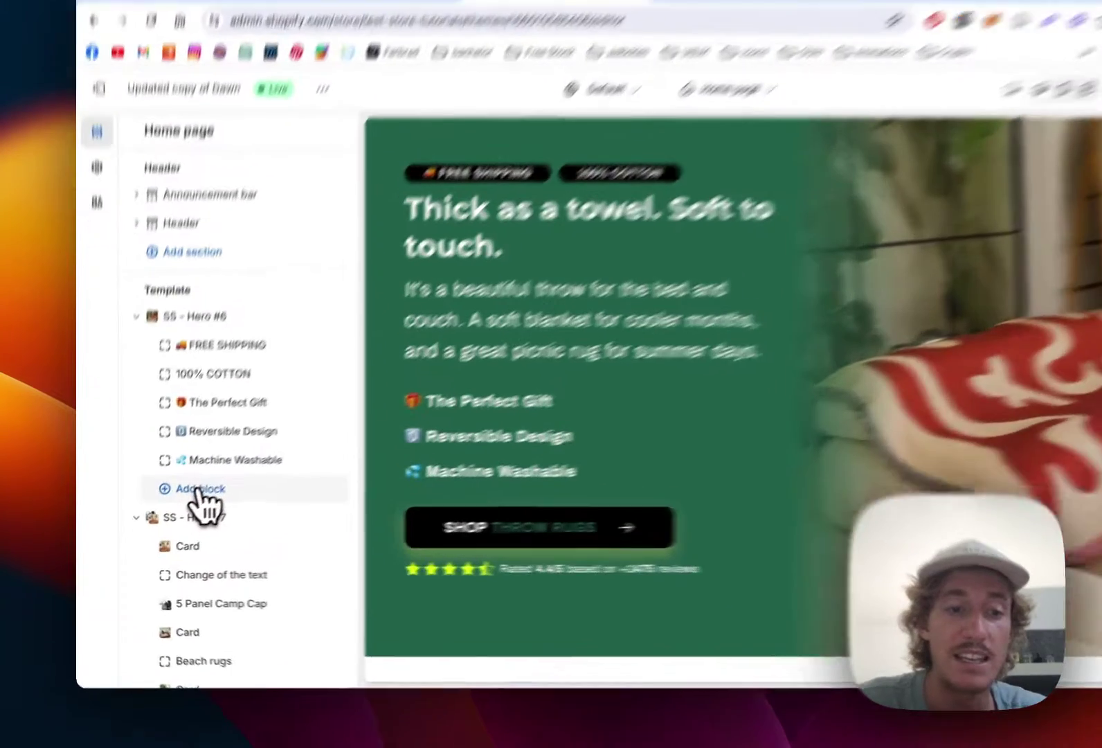
{"action": "left_click", "coordinate": [173, 506]}
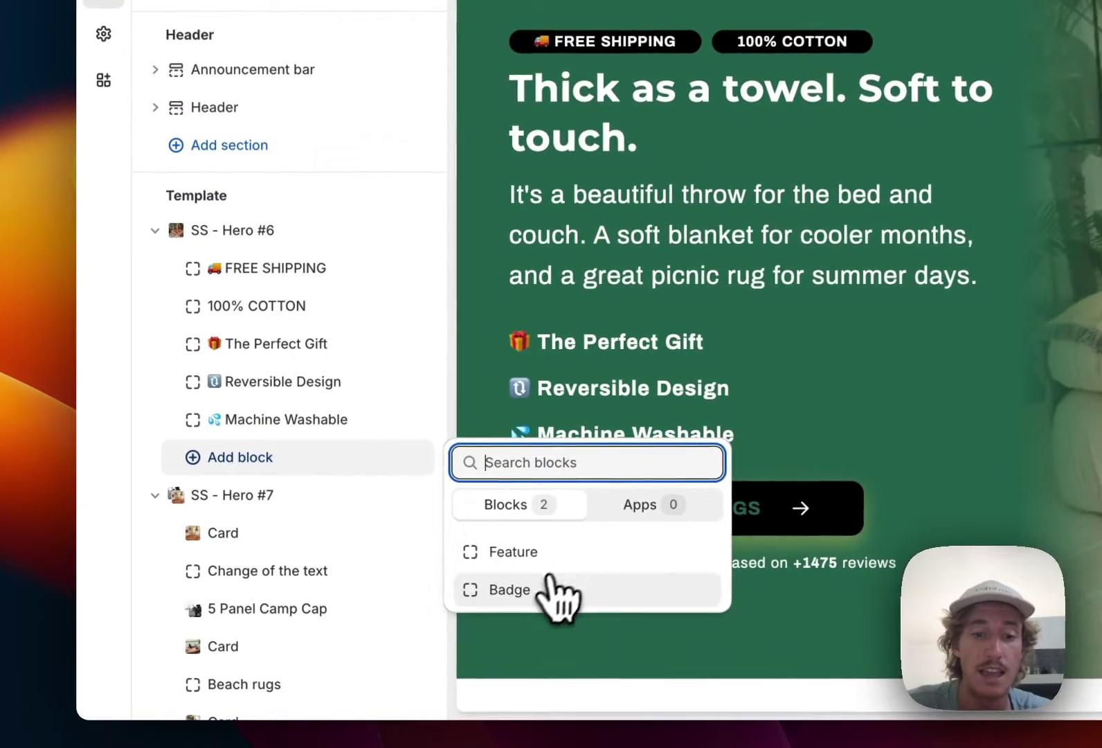
{"action": "left_click", "coordinate": [542, 553]}
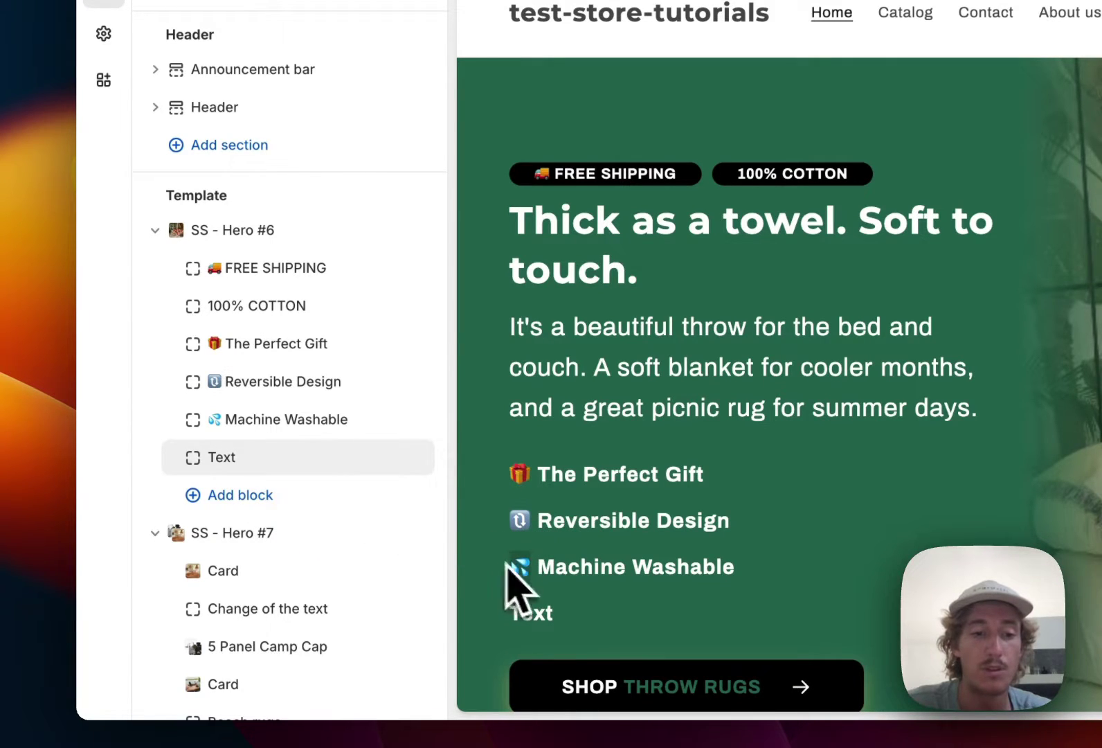
Change the new feature's text to '🔥Next feature'
{"action": "left_click", "coordinate": [253, 462]}
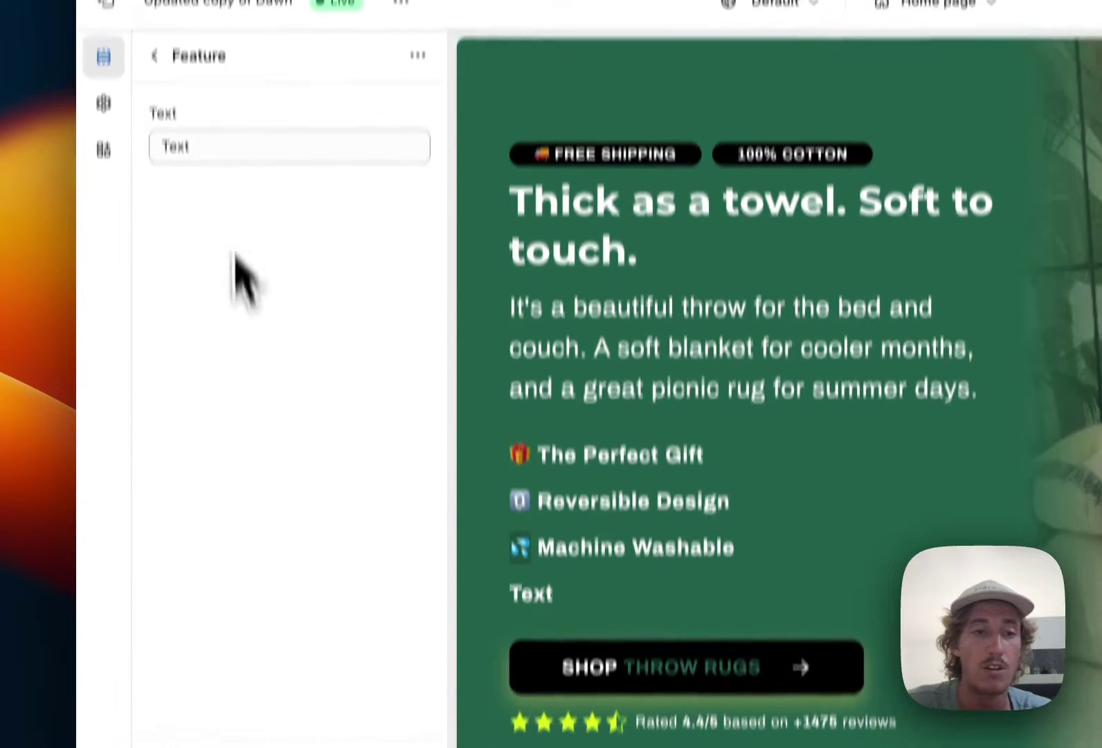
{"action": "left_click_drag", "start_coordinate": [214, 237], "coordinate": [148, 237]}
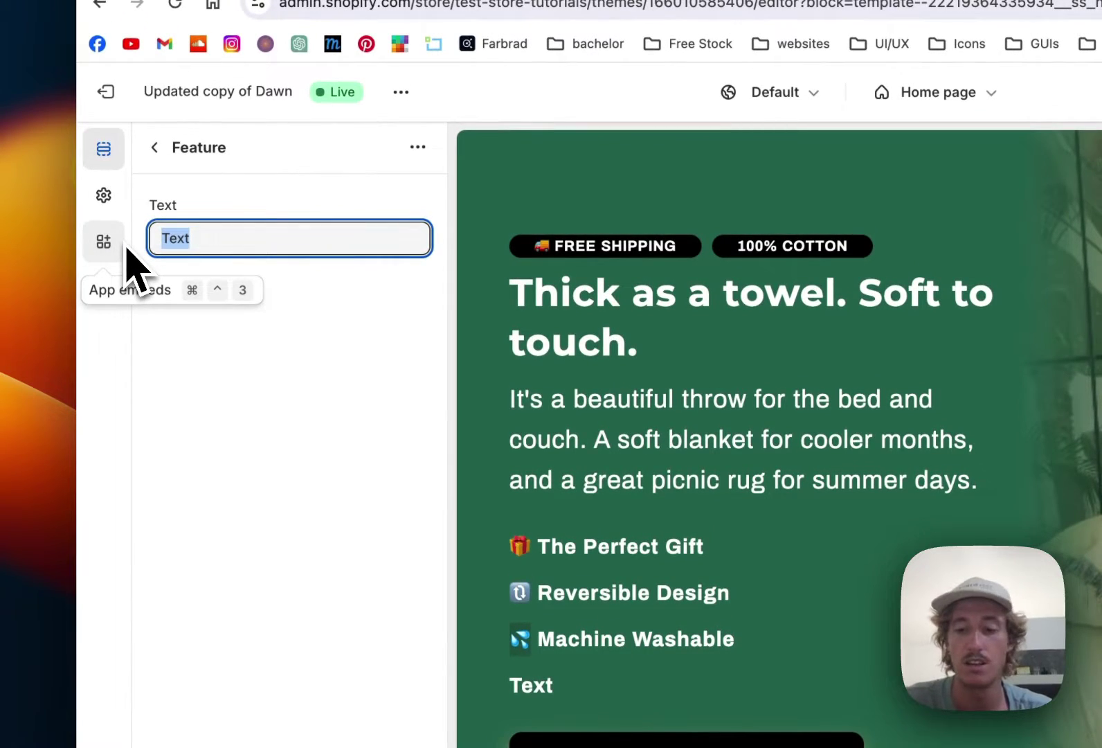
{"action": "key", "text": "BackSpace"}
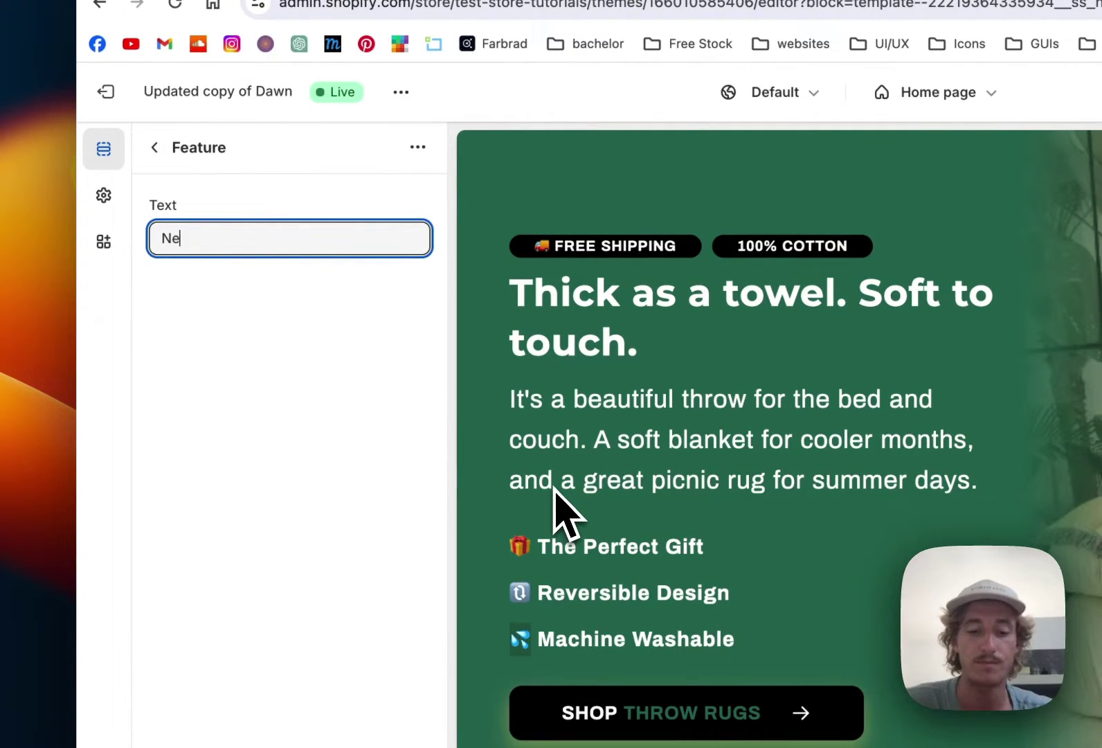
{"action": "type", "text": "Next feature"}
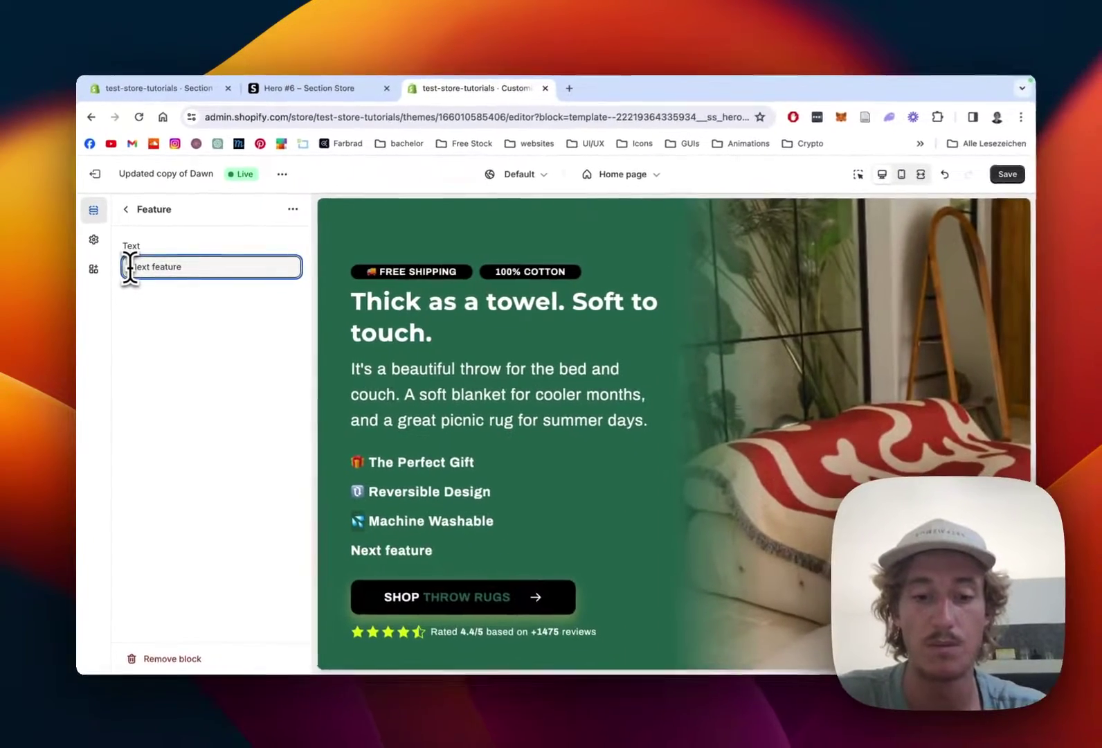
{"action": "type", "text": "🔥"}
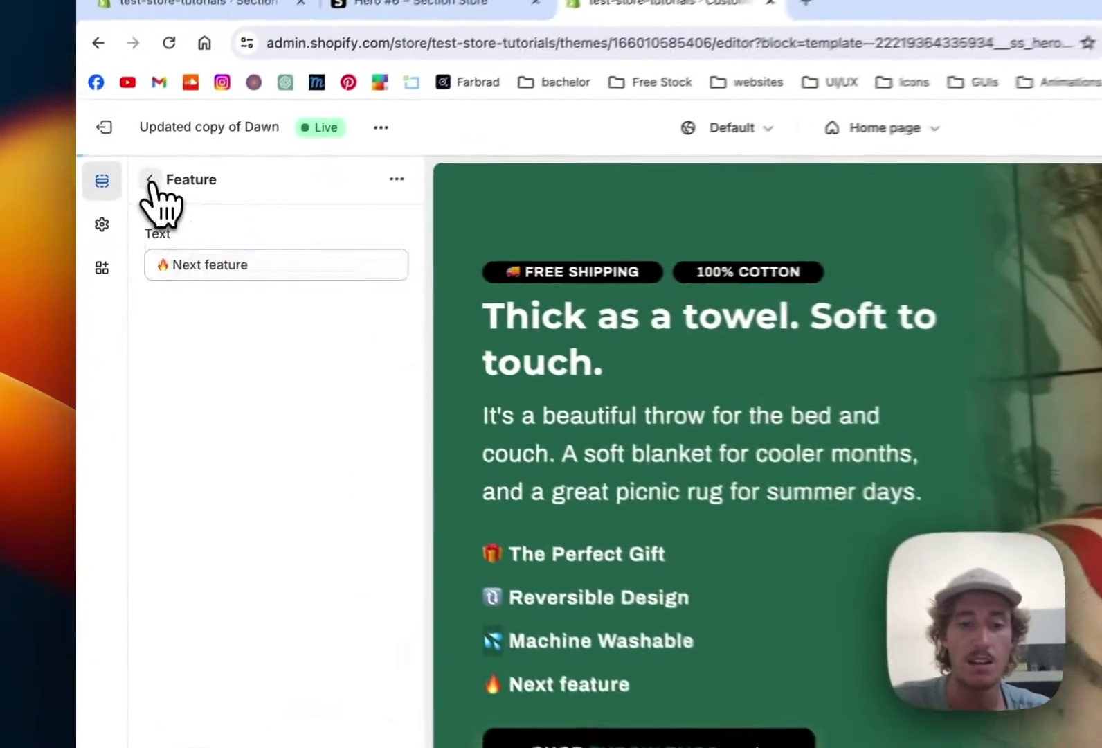
Add a third Badge block reading TEXT after 100% COTTON, then save the theme
{"action": "left_click", "coordinate": [127, 210]}
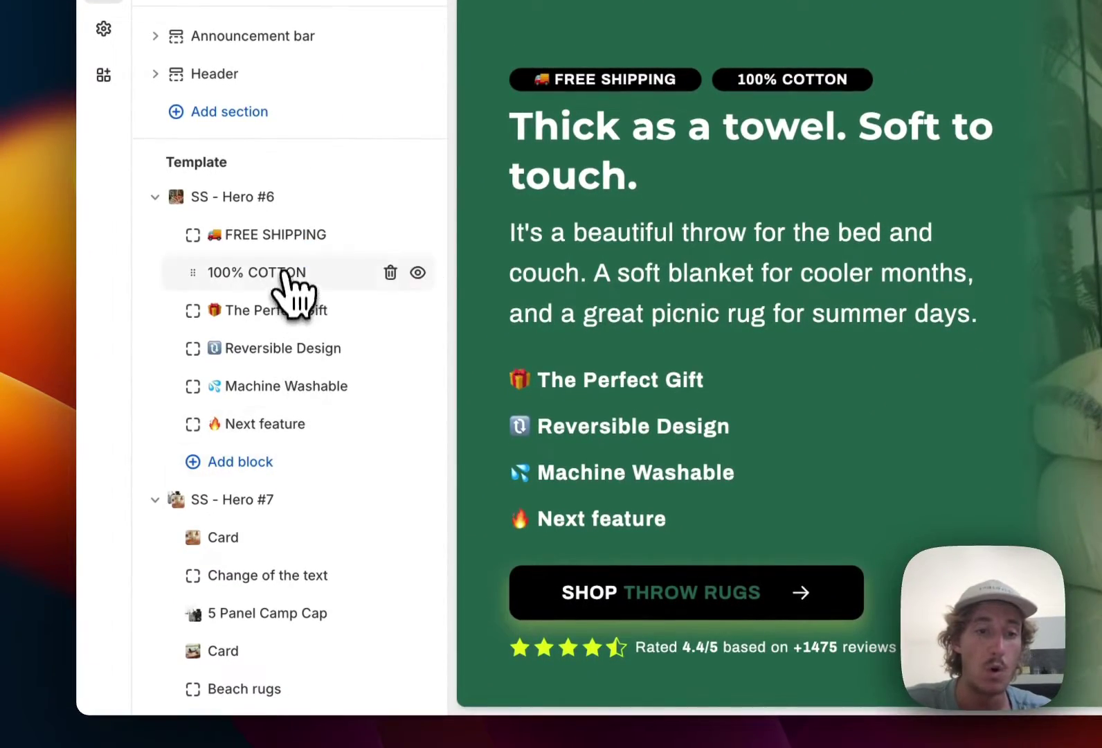
{"action": "left_click", "coordinate": [274, 485]}
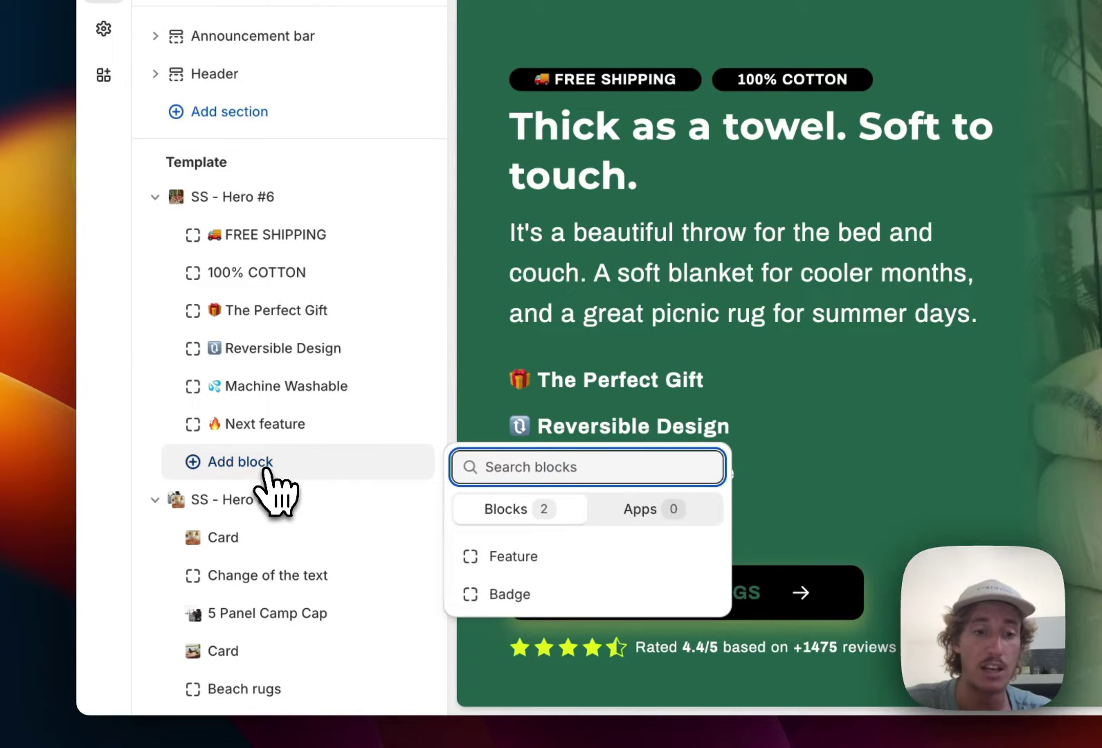
{"action": "left_click", "coordinate": [510, 595]}
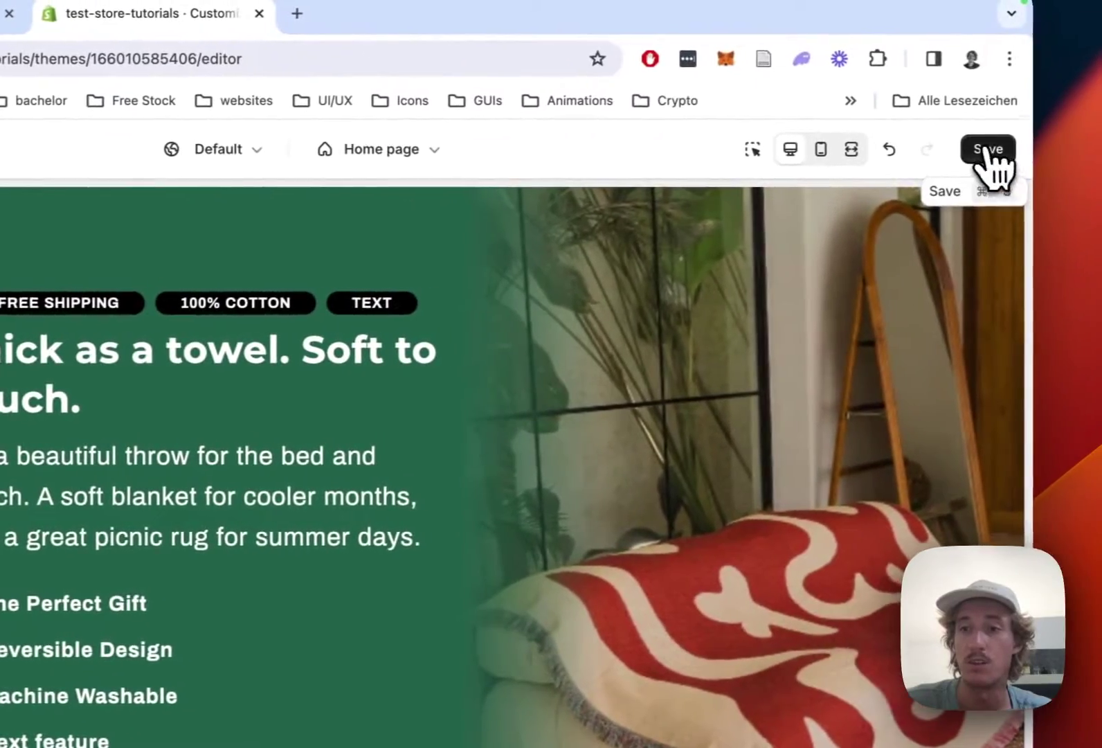
{"action": "left_click", "coordinate": [986, 149]}
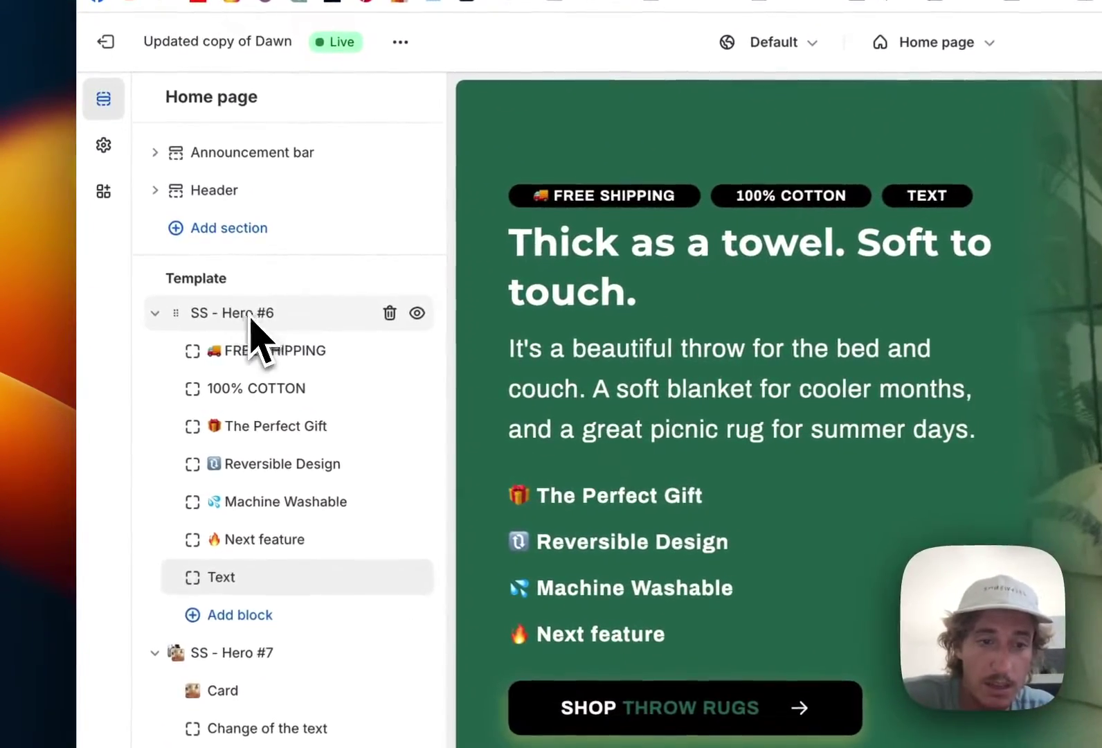
Link the Hero #6 button URL to the Chevron product
{"action": "left_click", "coordinate": [251, 315]}
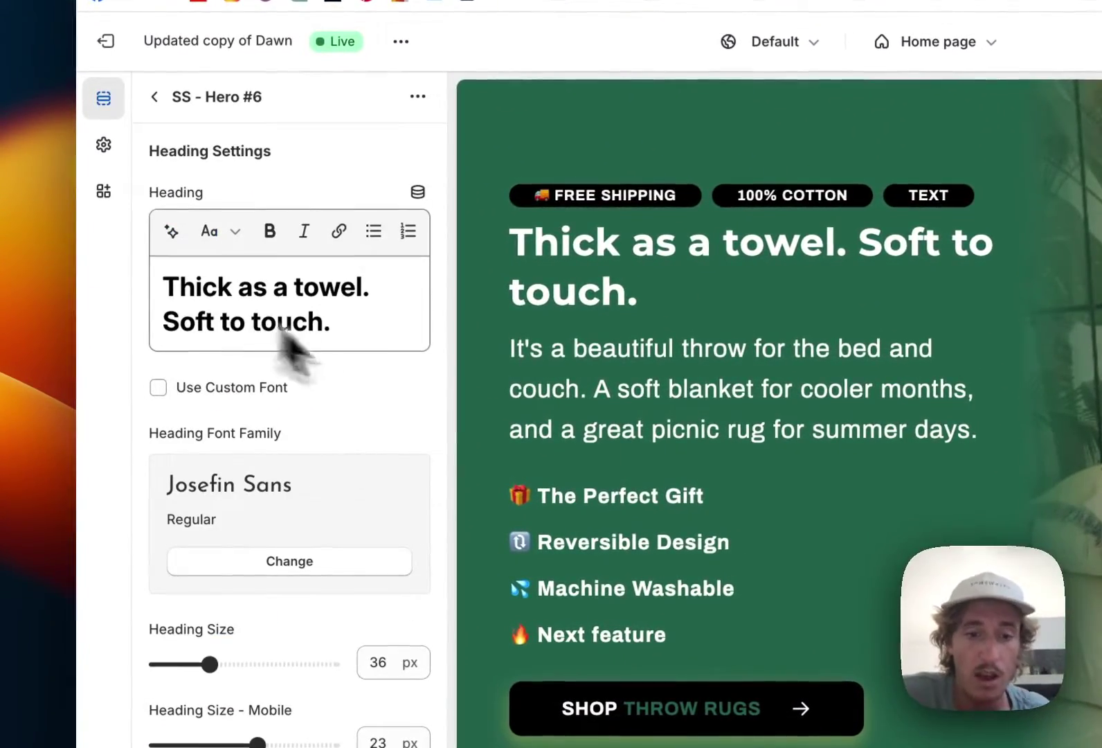
{"action": "scroll", "coordinate": [350, 453], "scroll_direction": "down", "scroll_amount": 10}
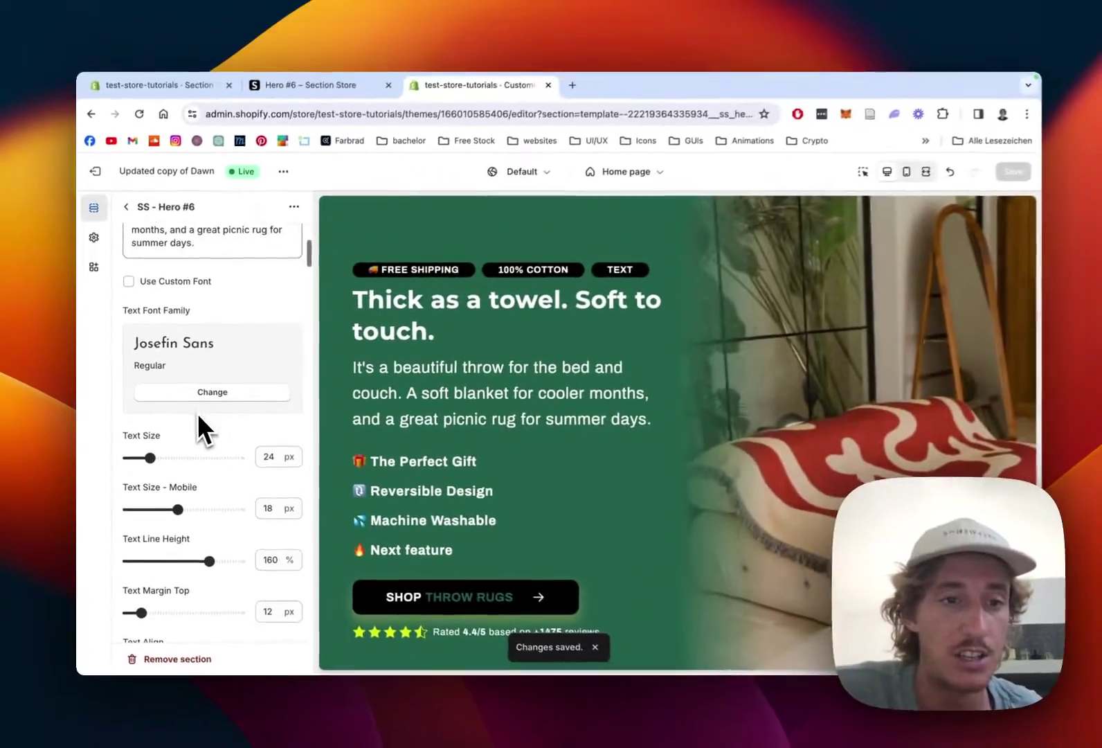
{"action": "scroll", "coordinate": [200, 400], "scroll_direction": "down", "scroll_amount": 10}
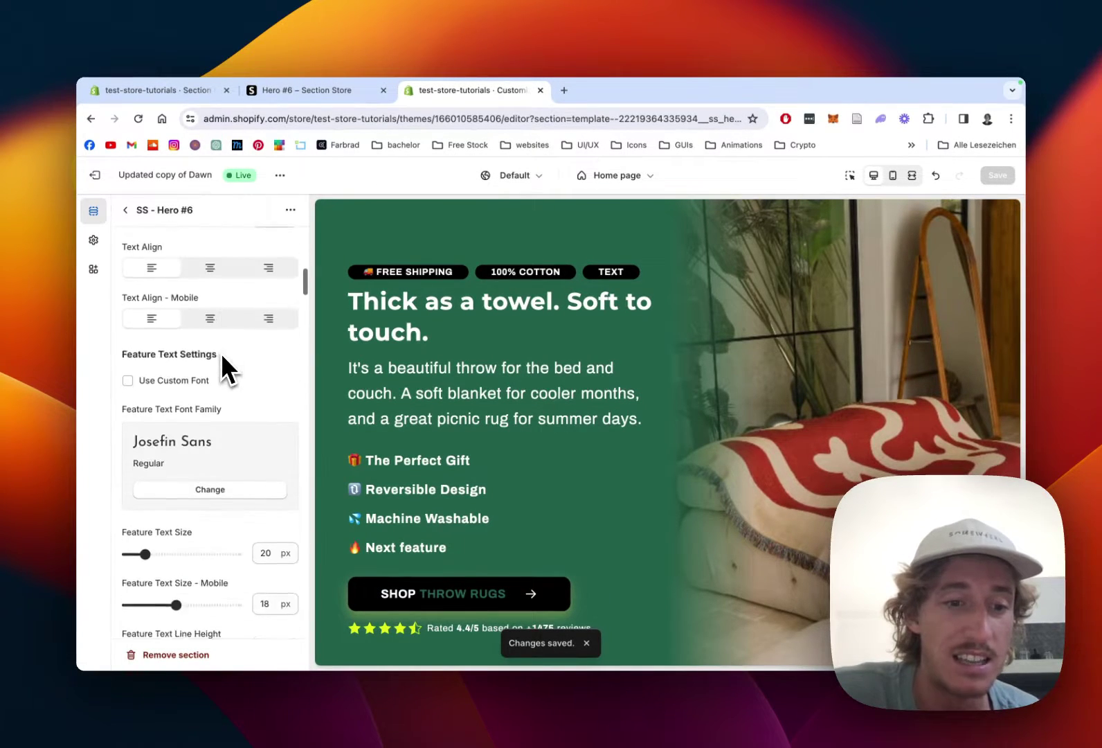
{"action": "scroll", "coordinate": [220, 352], "scroll_direction": "down", "scroll_amount": 5}
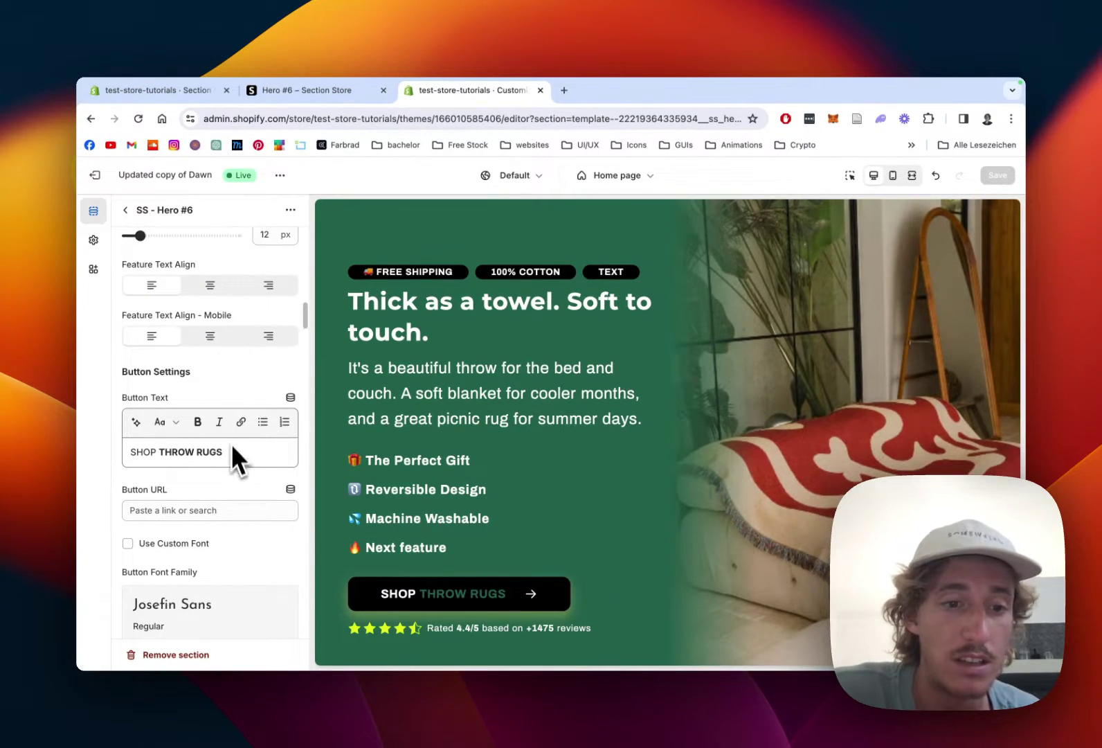
{"action": "scroll", "coordinate": [228, 454], "scroll_direction": "down", "scroll_amount": 1}
{"action": "left_click", "coordinate": [180, 491]}
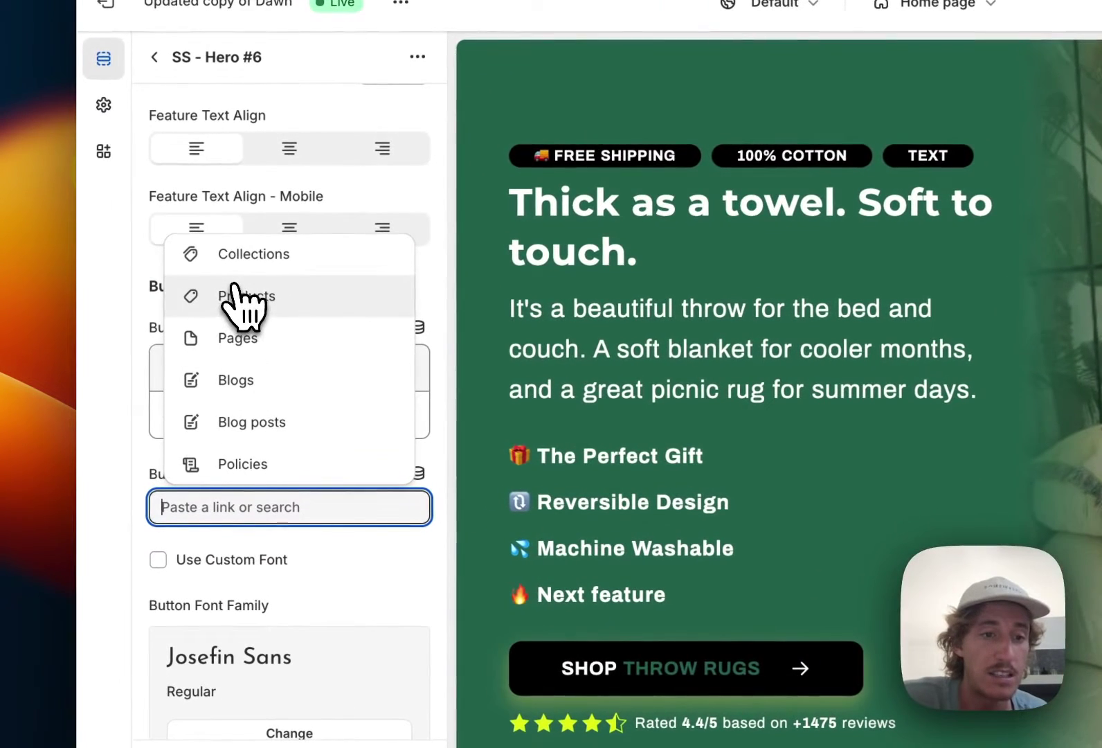
{"action": "left_click", "coordinate": [253, 332]}
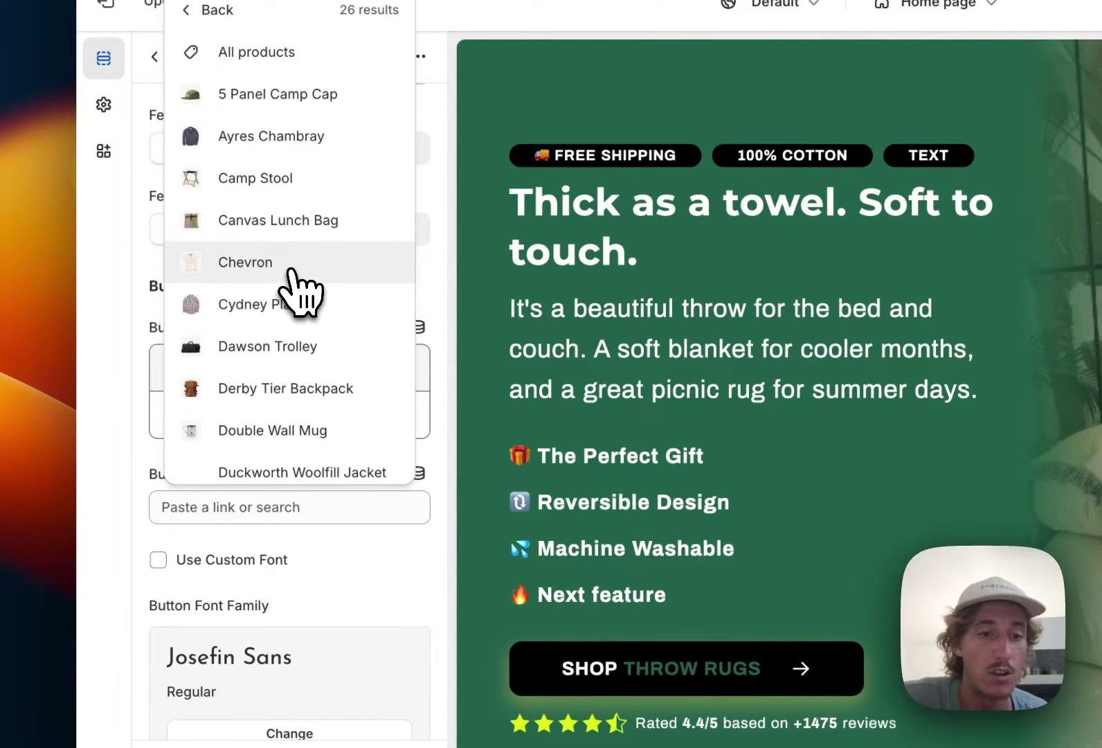
{"action": "left_click", "coordinate": [297, 277]}
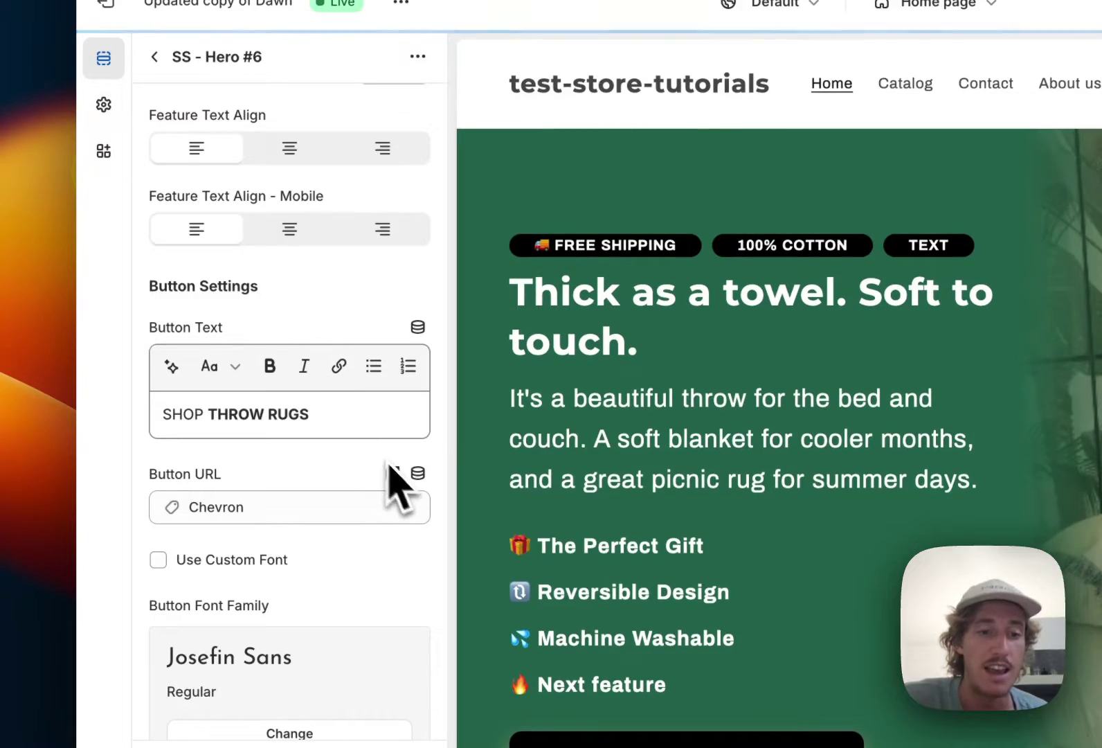
Raise the stars count to 5, change the rating text to 5/5, and save
{"action": "scroll", "coordinate": [389, 467], "scroll_direction": "down", "scroll_amount": 15}
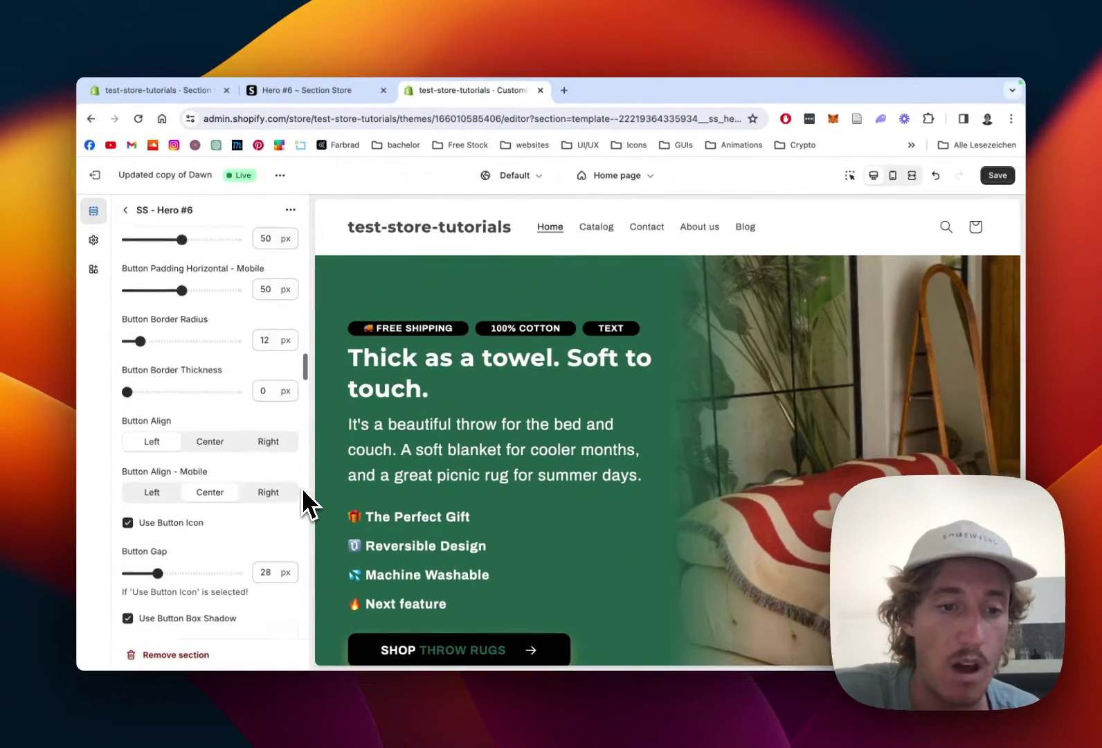
{"action": "scroll", "coordinate": [302, 488], "scroll_direction": "down", "scroll_amount": 10}
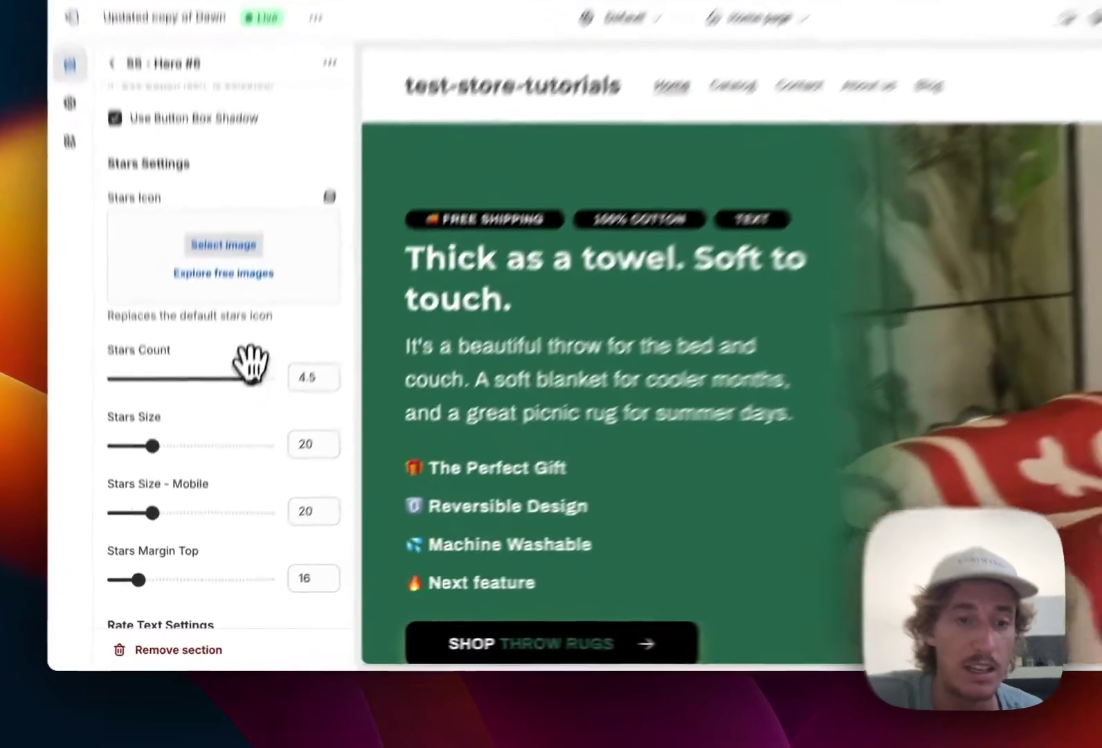
{"action": "left_click_drag", "start_coordinate": [231, 450], "coordinate": [270, 449]}
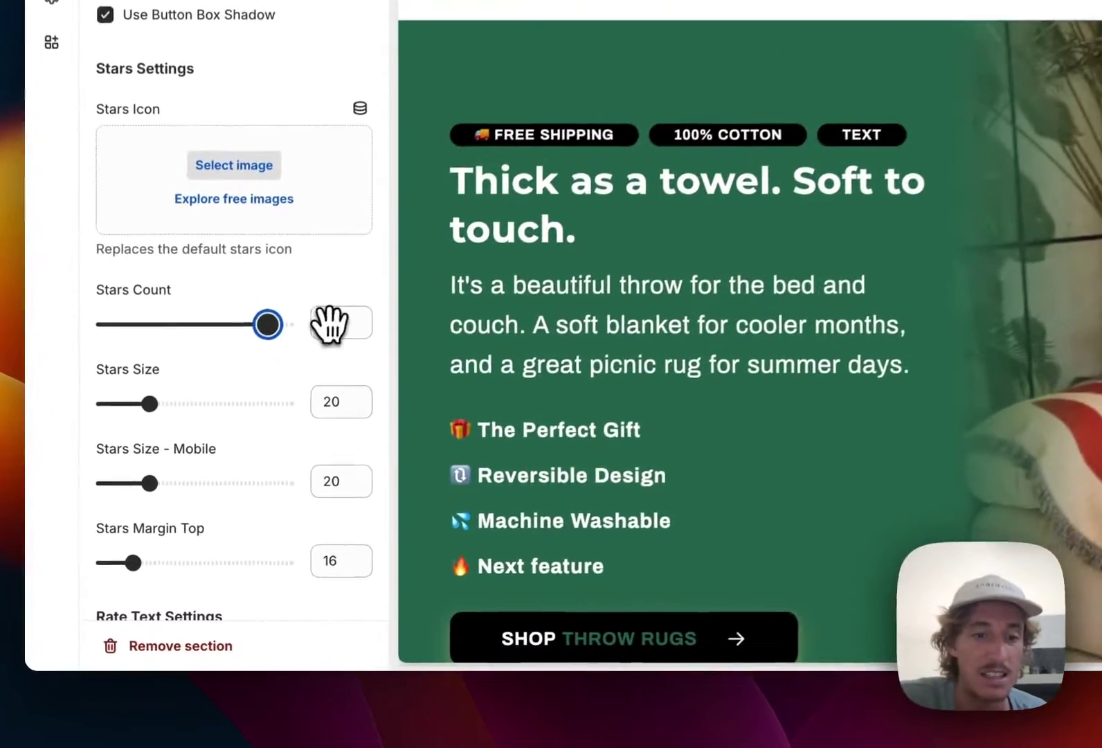
{"action": "scroll", "coordinate": [609, 353], "scroll_direction": "down", "scroll_amount": 3}
{"action": "scroll", "coordinate": [659, 524], "scroll_direction": "up", "scroll_amount": 3}
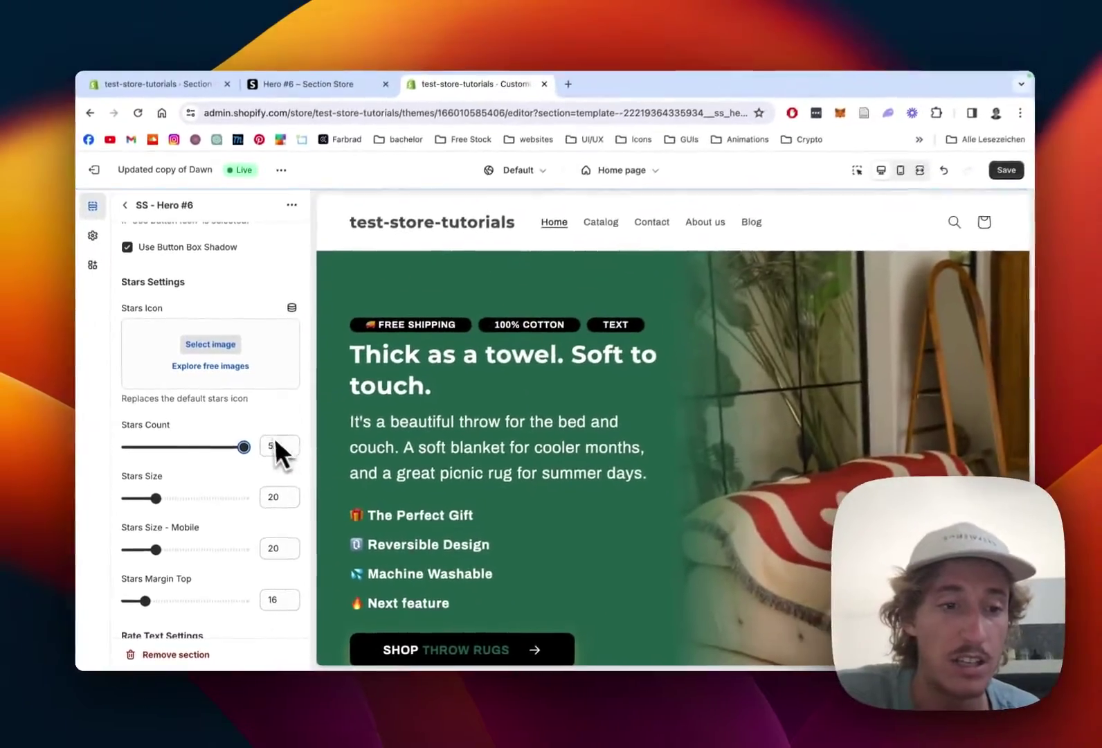
{"action": "scroll", "coordinate": [281, 416], "scroll_direction": "up", "scroll_amount": 1}
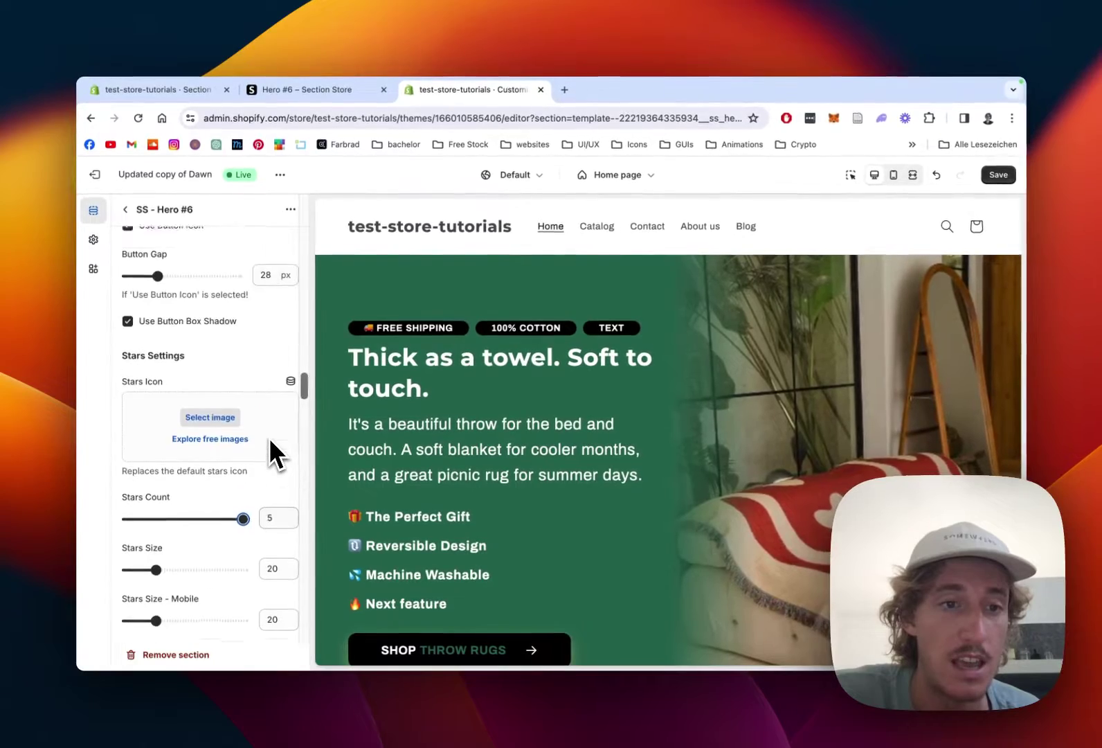
{"action": "scroll", "coordinate": [280, 416], "scroll_direction": "down", "scroll_amount": 4}
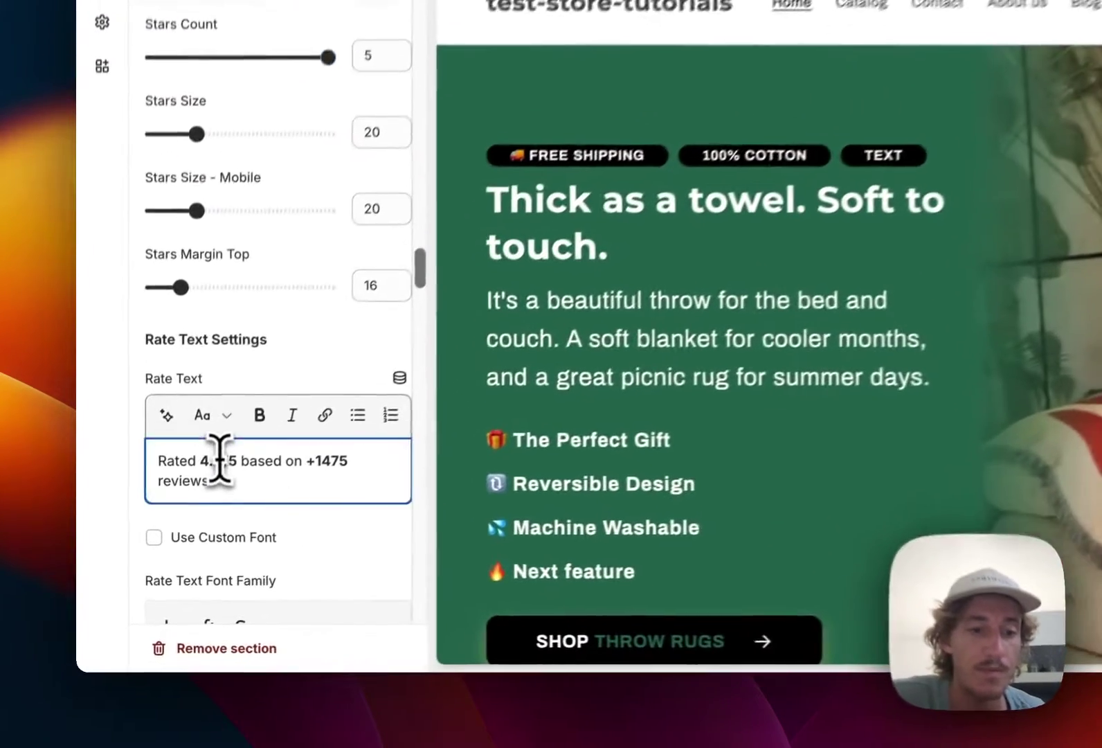
{"action": "double_click", "coordinate": [163, 531]}
{"action": "key", "text": "BackSpace"}
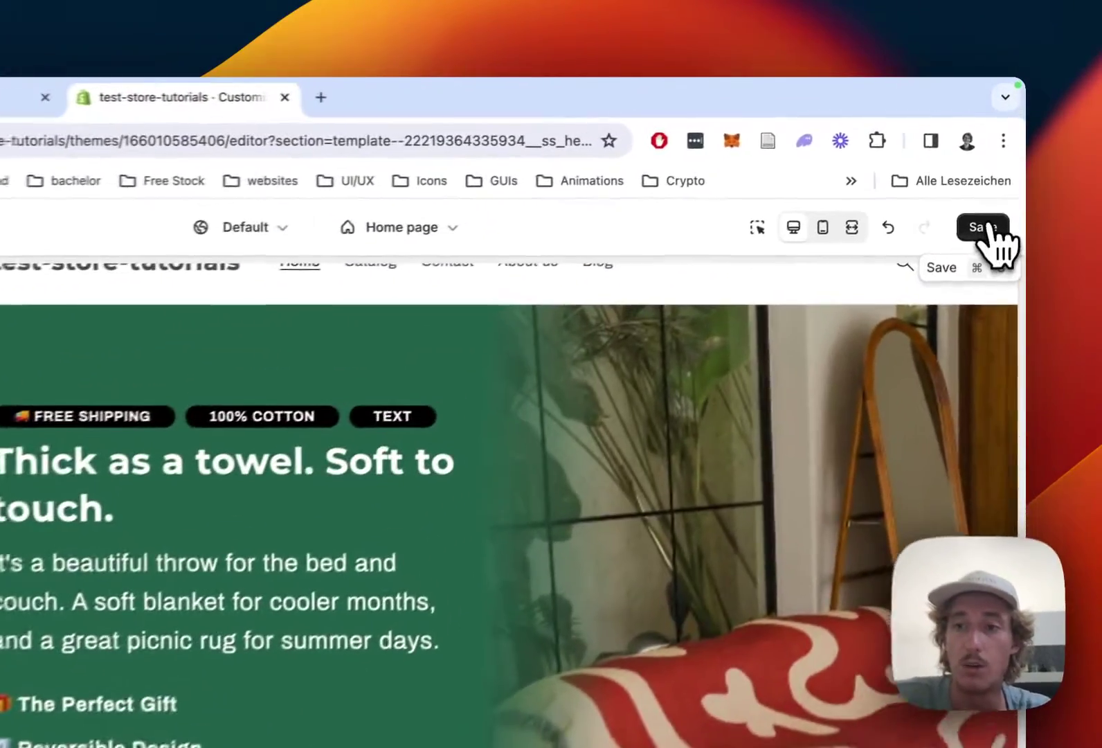
{"action": "left_click", "coordinate": [998, 175]}
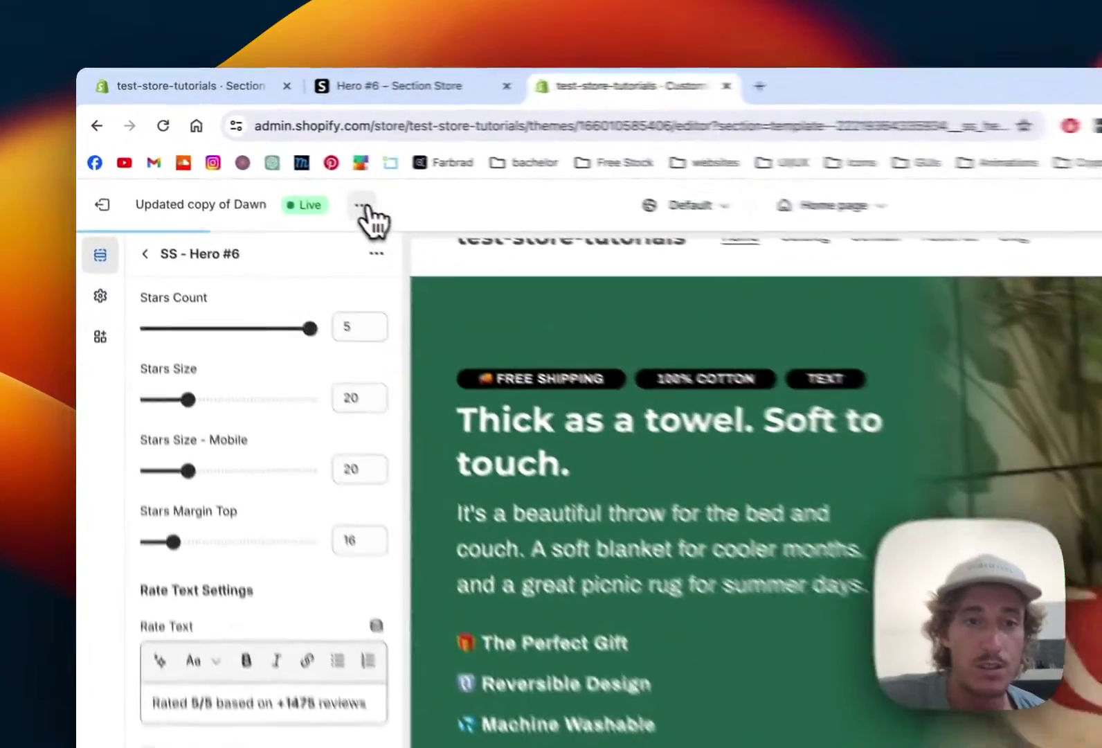
View the live storefront and scroll through the green Hero #6 with its 5/5 rating
{"action": "left_click", "coordinate": [280, 175]}
{"action": "left_click", "coordinate": [349, 436]}
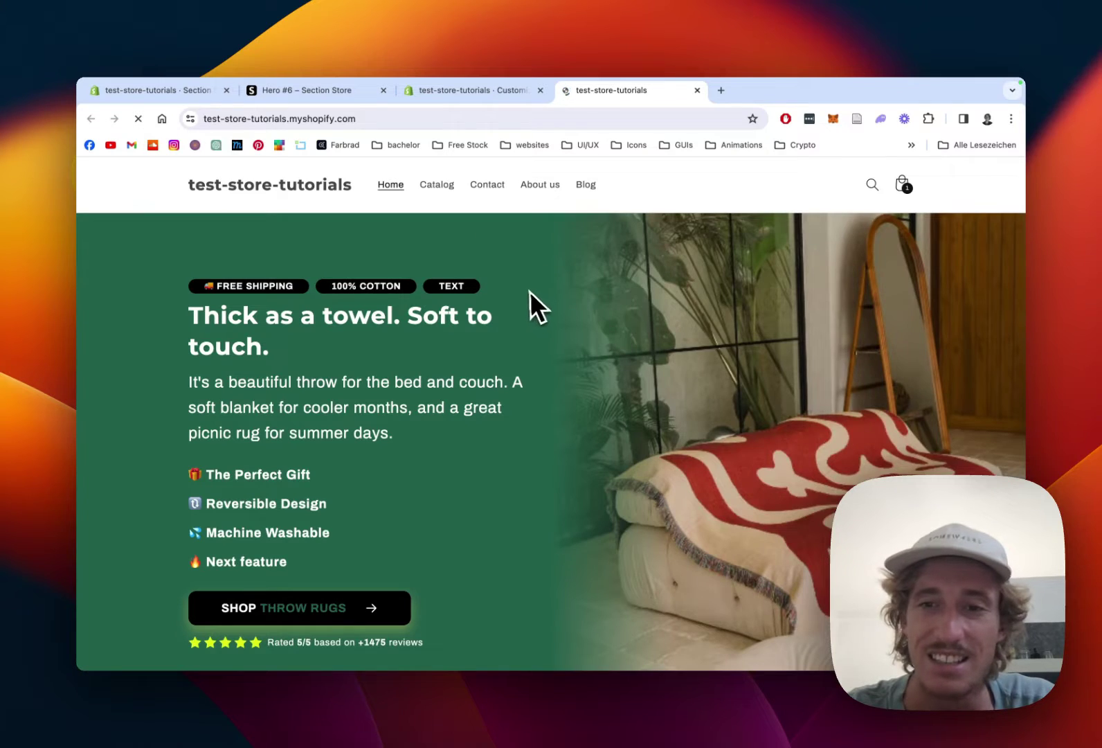
{"action": "scroll", "coordinate": [529, 291], "scroll_direction": "down", "scroll_amount": 1}
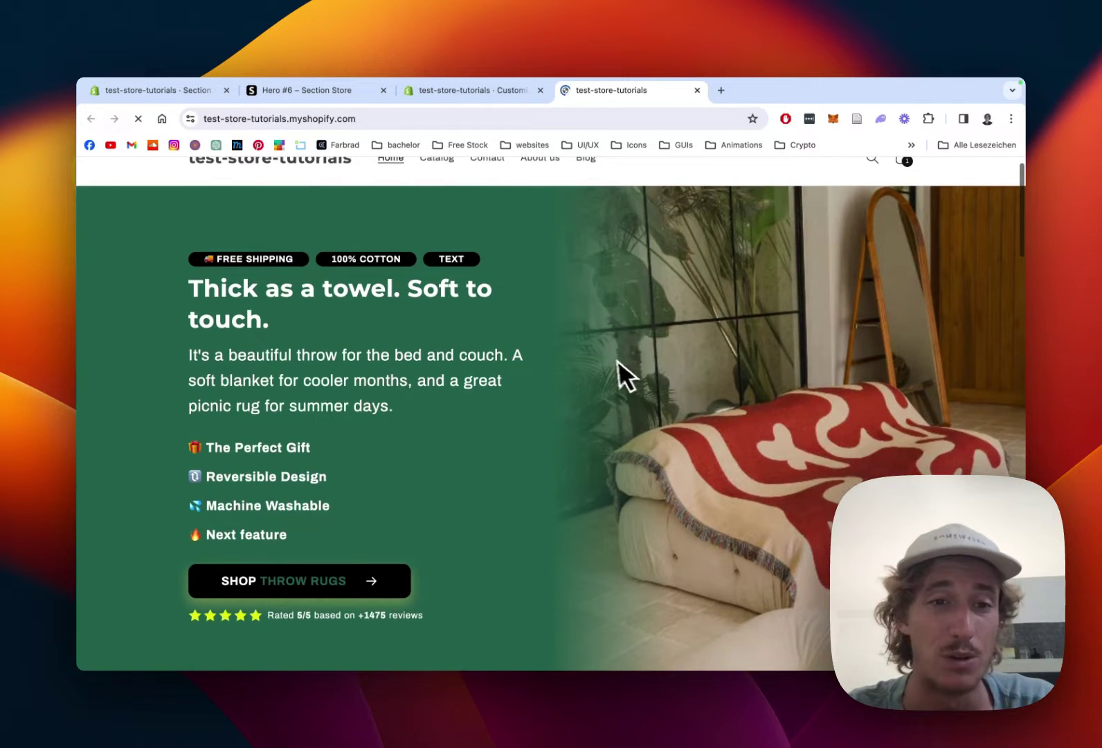
{"action": "scroll", "coordinate": [616, 360], "scroll_direction": "down", "scroll_amount": 1}
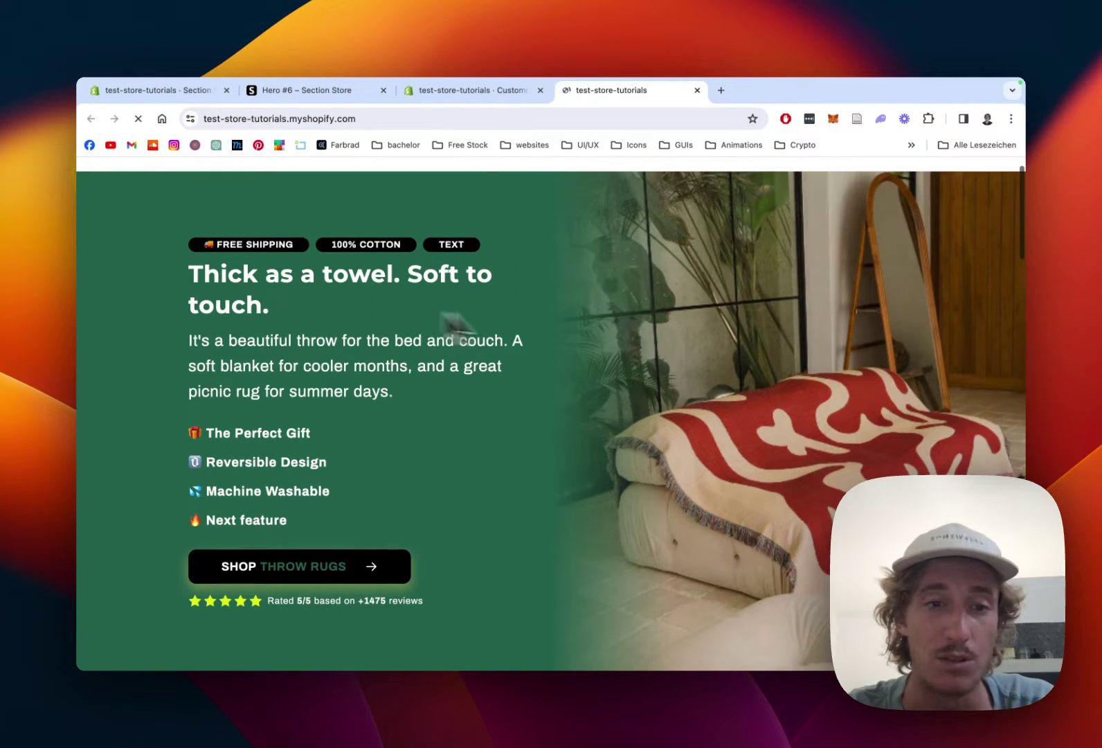
{"action": "scroll", "coordinate": [388, 324], "scroll_direction": "down", "scroll_amount": 1}
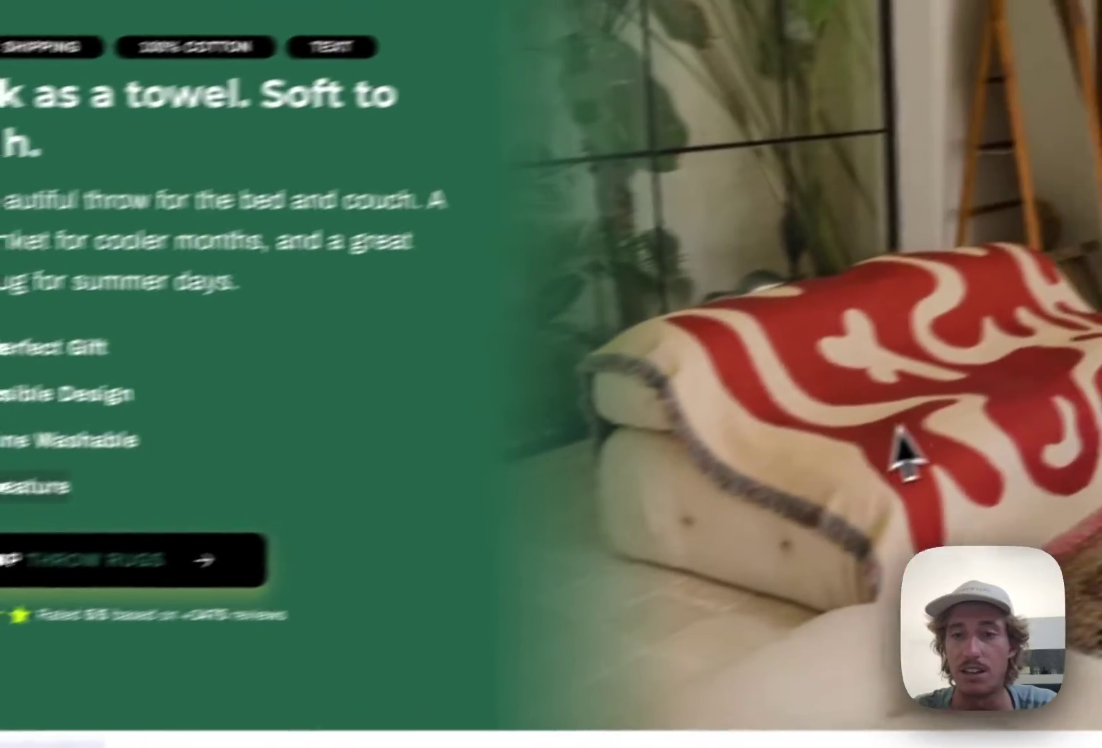
{"action": "scroll", "coordinate": [900, 304], "scroll_direction": "up", "scroll_amount": 3}
{"action": "scroll", "coordinate": [444, 402], "scroll_direction": "down", "scroll_amount": 1}
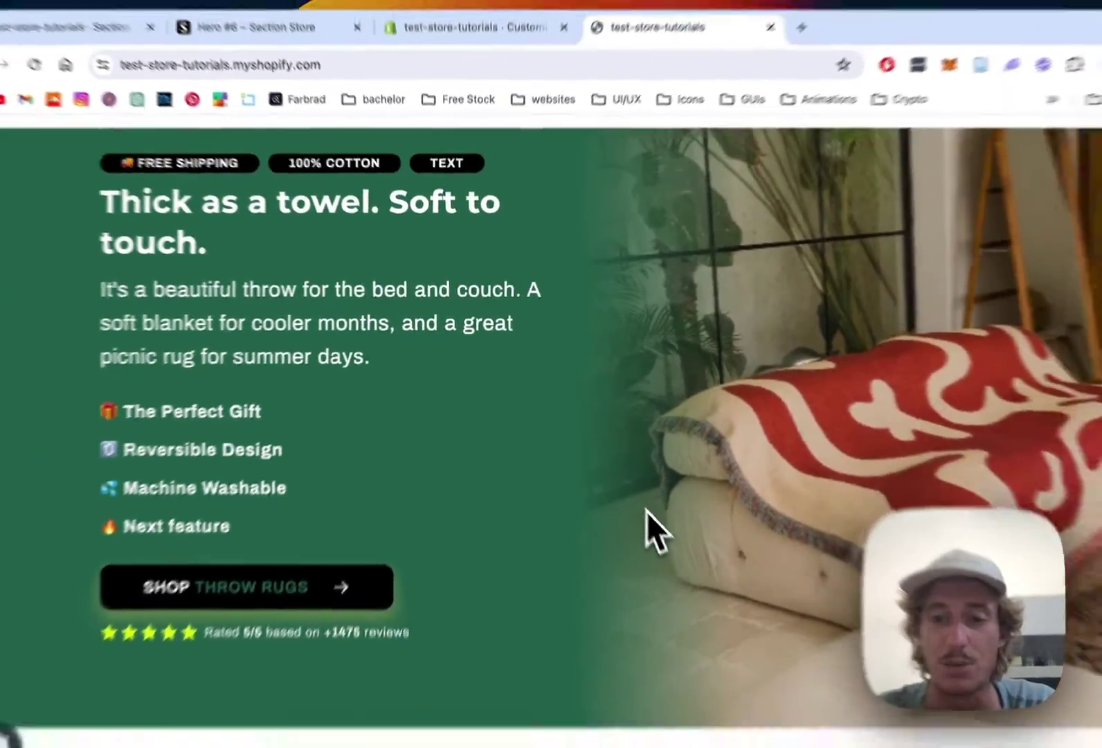
{"action": "scroll", "coordinate": [647, 511], "scroll_direction": "up", "scroll_amount": 1}
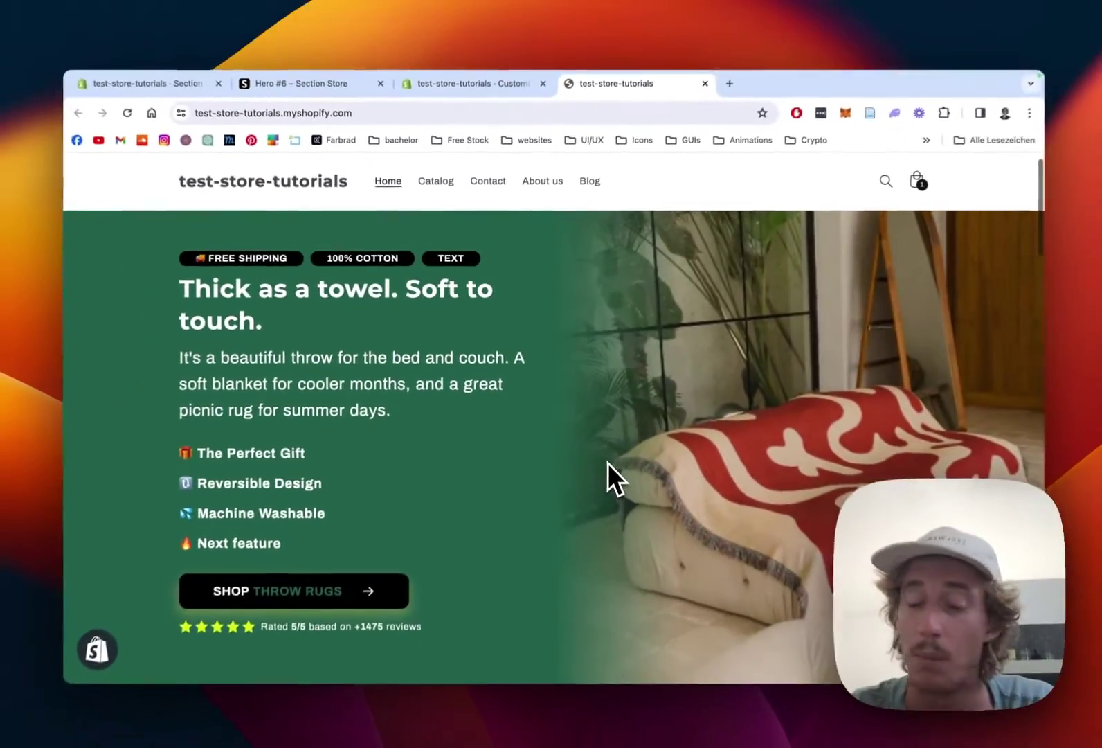